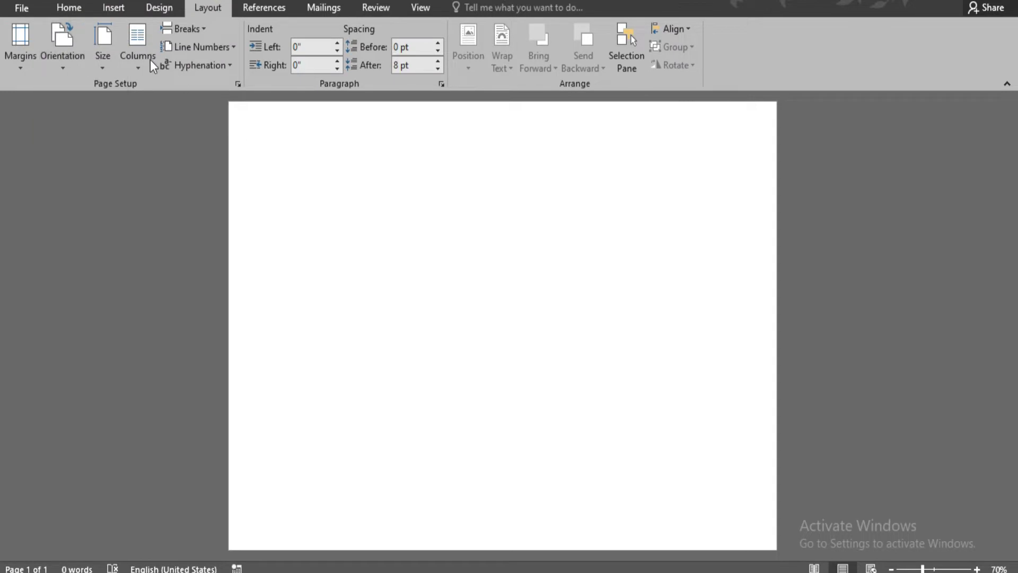
Insert the linkedin-sales-solutions picture from the Downloads folder into the blank page.
click(74, 8)
click(117, 9)
click(193, 62)
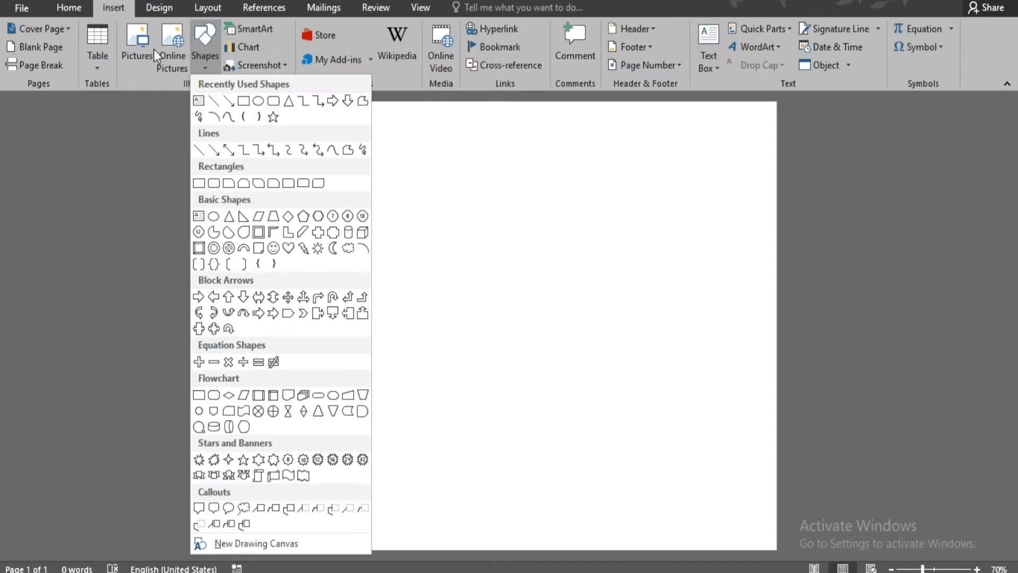
click(139, 48)
click(102, 260)
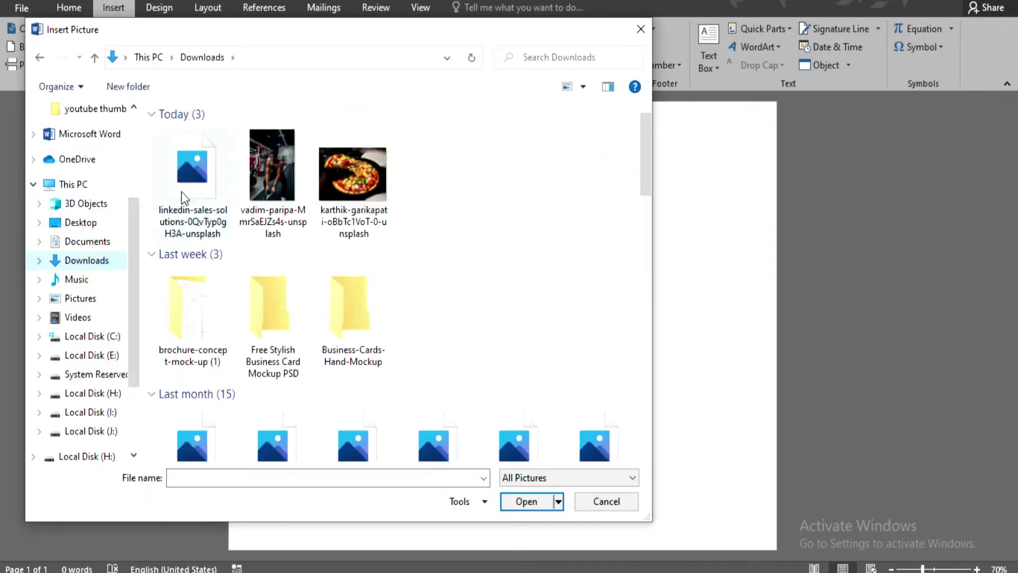
double_click(190, 170)
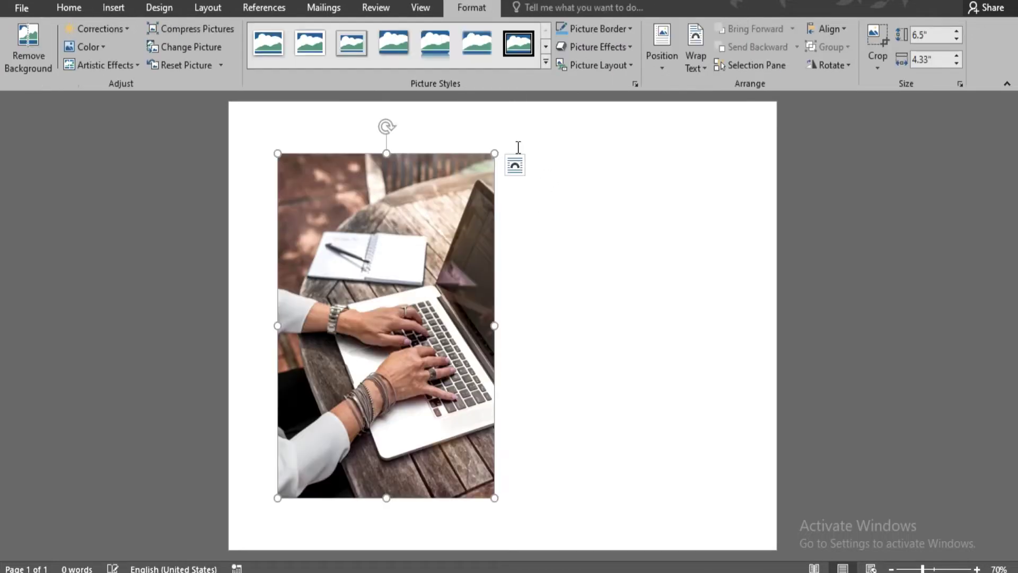
Make the laptop picture float freely, align it with the page's top-left corner and enlarge it to about 9.02" by 6.02".
click(693, 68)
click(724, 201)
drag(386, 380, 353, 343)
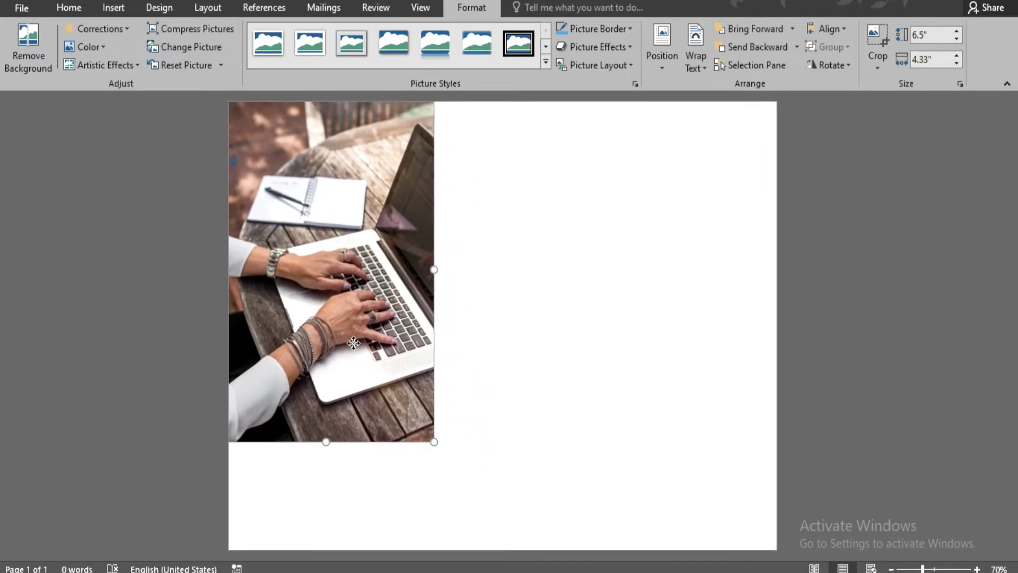
drag(434, 441, 518, 568)
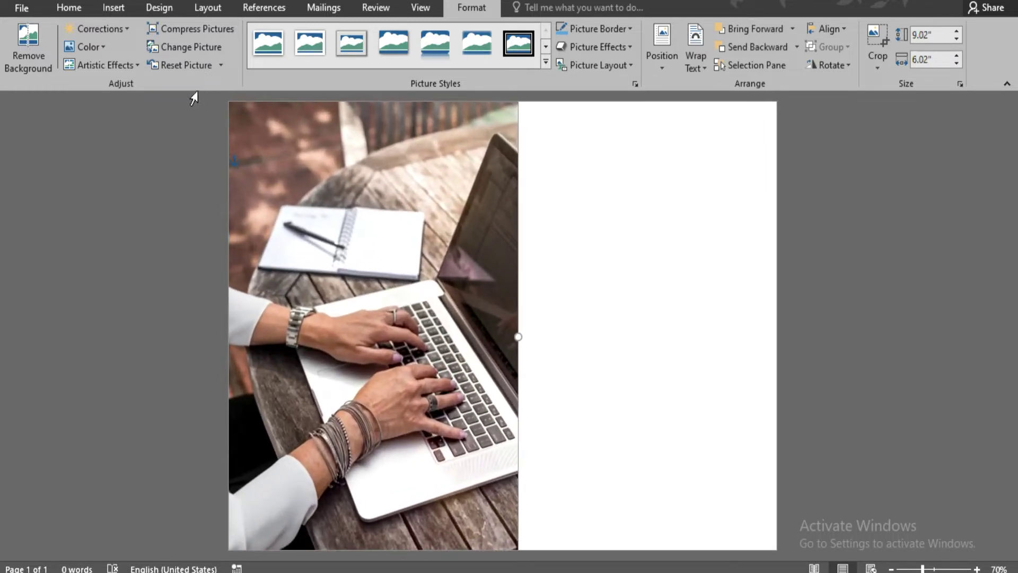
Apply the Blur artistic effect to the laptop picture.
click(121, 27)
click(107, 71)
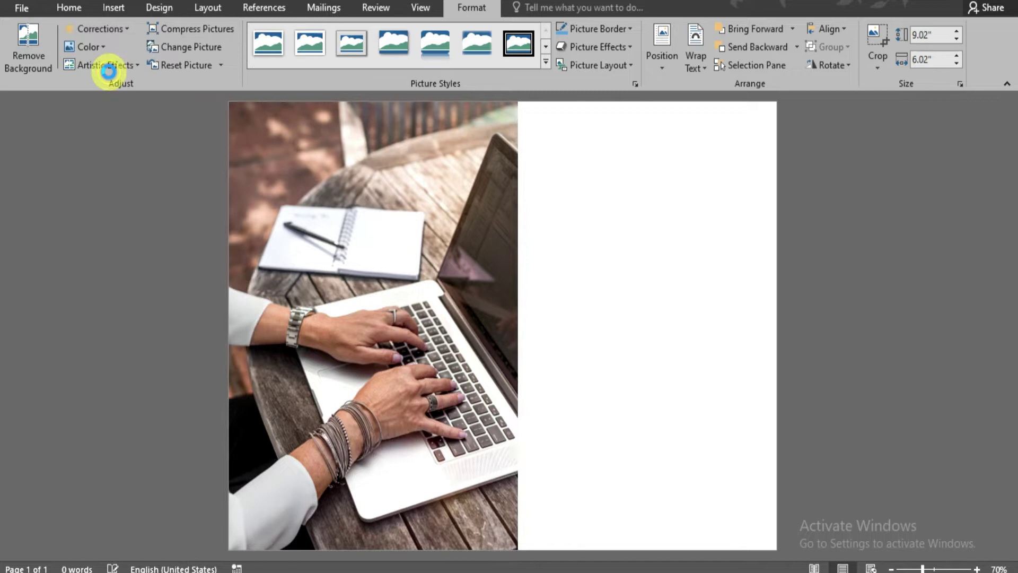
click(845, 288)
Draw a rectangle about 8.57" high and 5.43" wide covering the right part of the page.
click(101, 7)
click(205, 47)
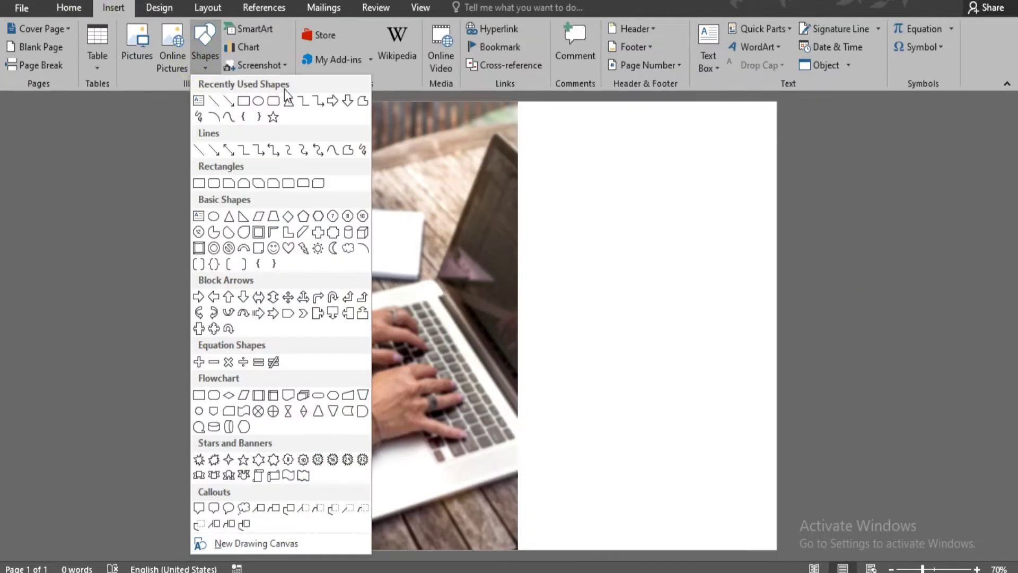
click(244, 101)
drag(510, 103, 770, 529)
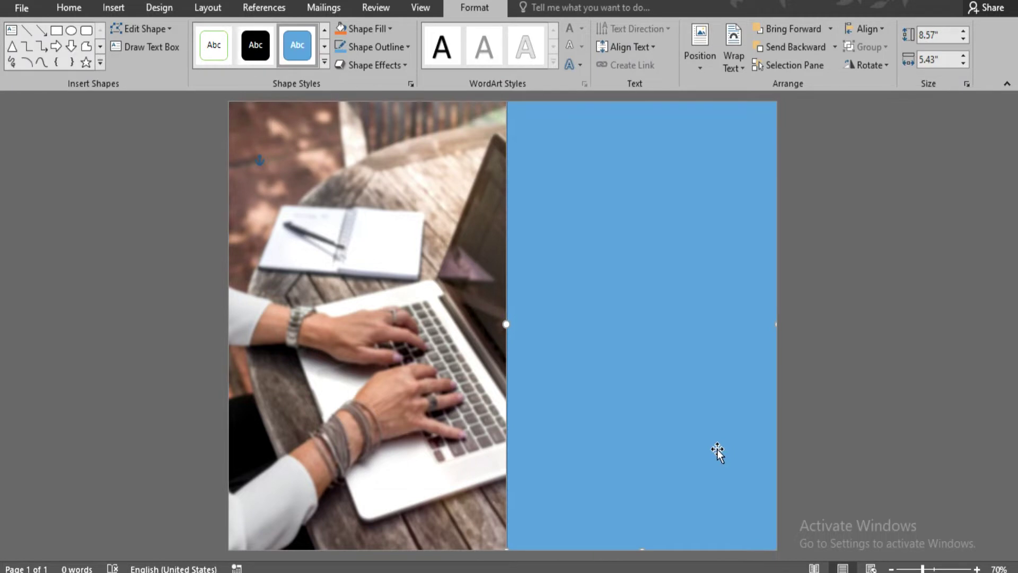
Fill the rectangle with the standard dark blue and remove its outline.
click(389, 29)
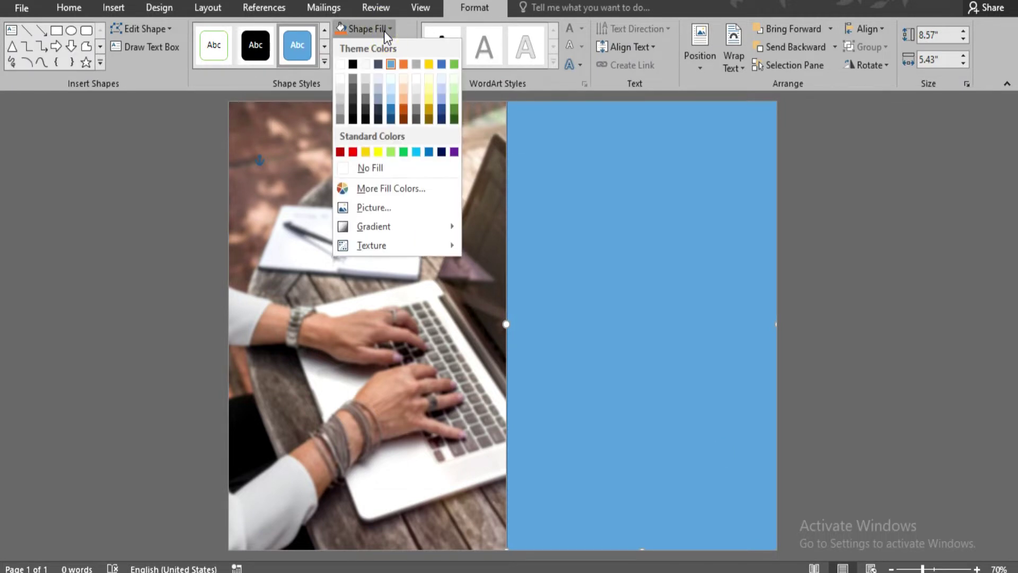
click(441, 152)
click(386, 48)
click(342, 87)
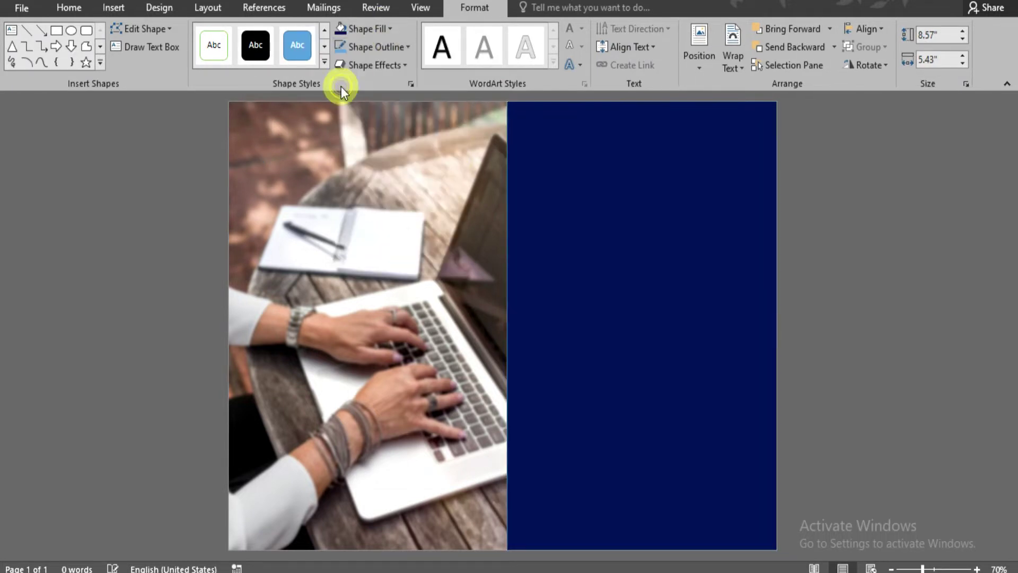
click(407, 47)
click(402, 141)
Edit the rectangle's points so its left edge slants, moving the lower-left corner outward and the upper-left corner slightly inward.
right_click(596, 325)
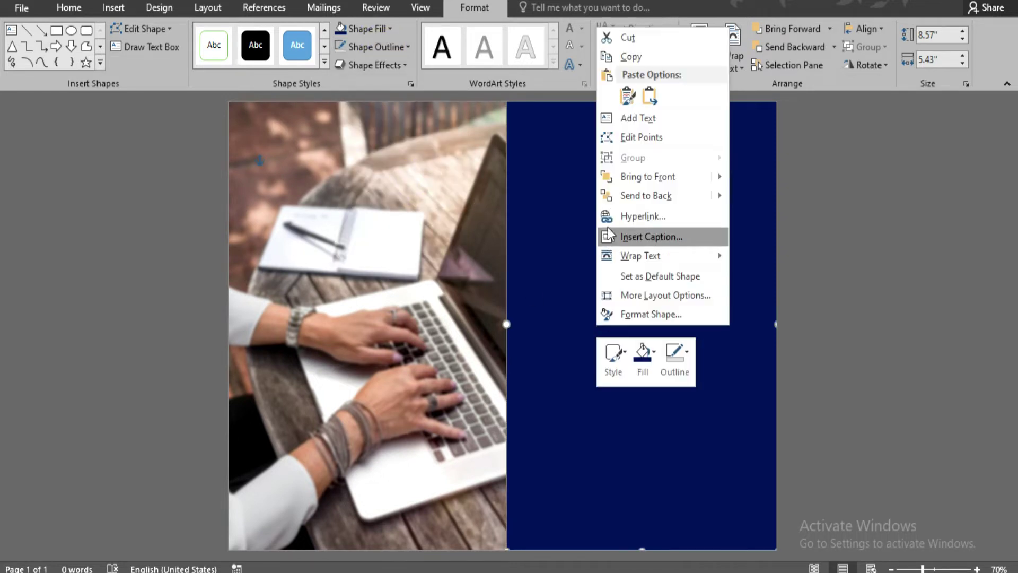
click(551, 449)
drag(510, 544, 455, 549)
mouse_move(505, 102)
mouse_down()
mouse_move(554, 101)
mouse_move(520, 102)
mouse_up()
click(828, 240)
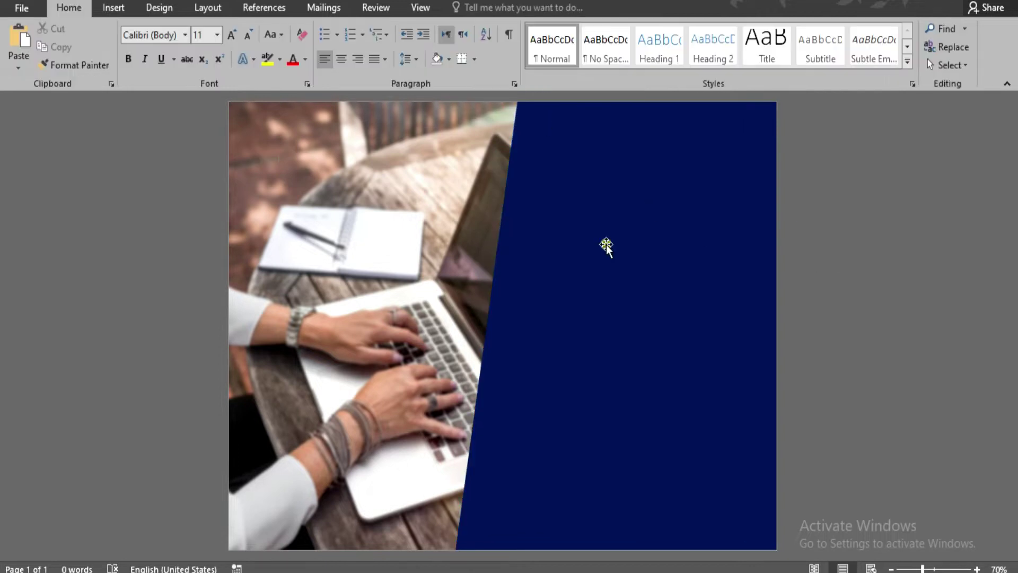
Duplicate the slanted dark blue shape and fill the copy with the standard light blue.
click(610, 252)
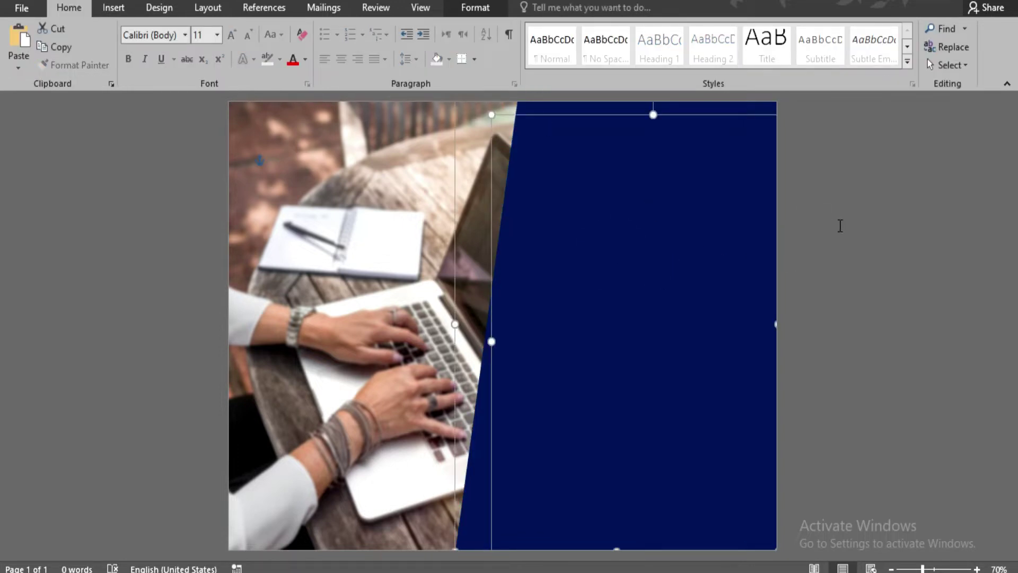
click(570, 237)
click(466, 9)
click(392, 28)
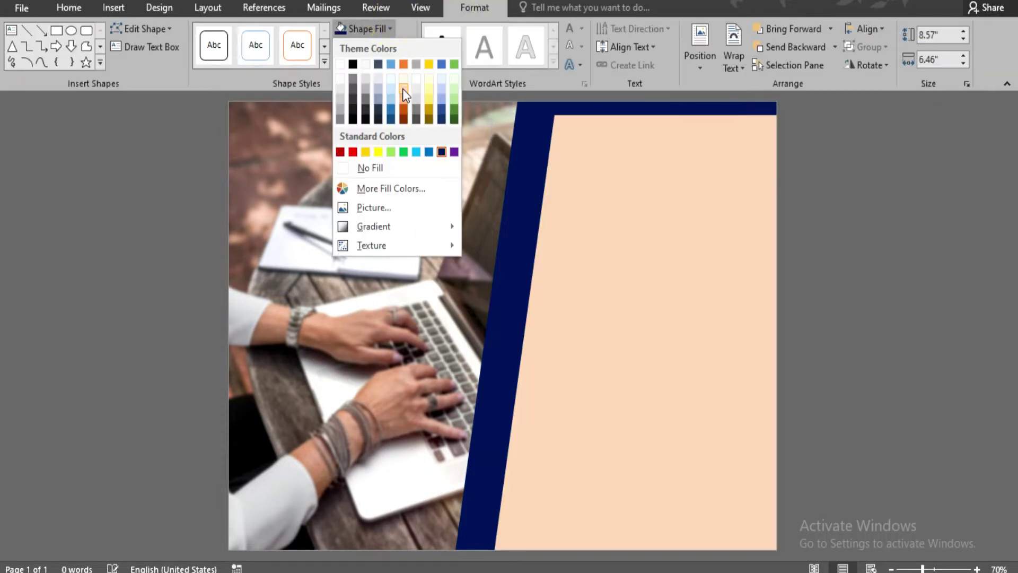
click(415, 152)
Move the copied shape flush with the page's top edge, leaving a narrow slanted strip of the original exposed, and keep it in front.
click(665, 295)
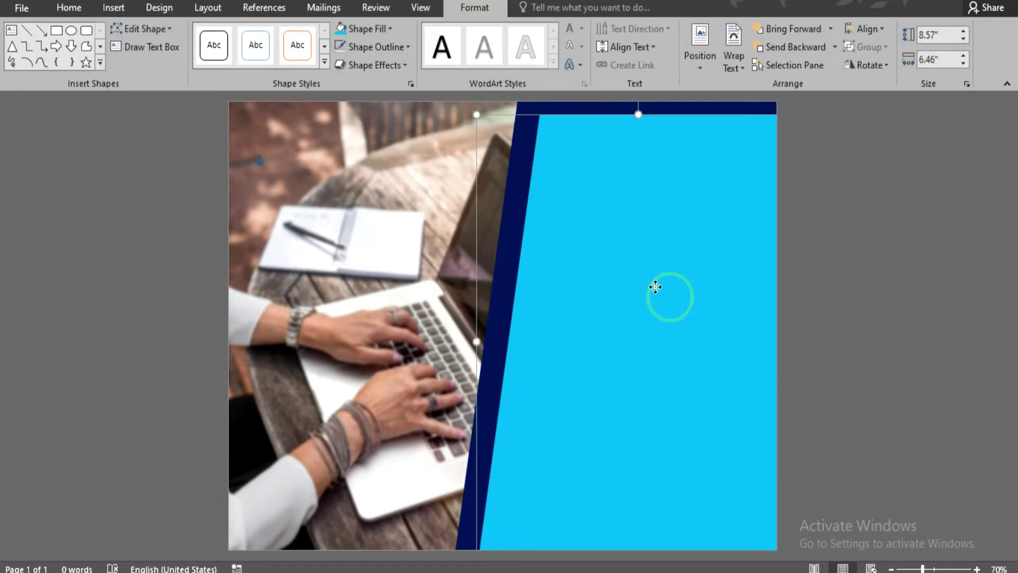
click(895, 252)
click(661, 225)
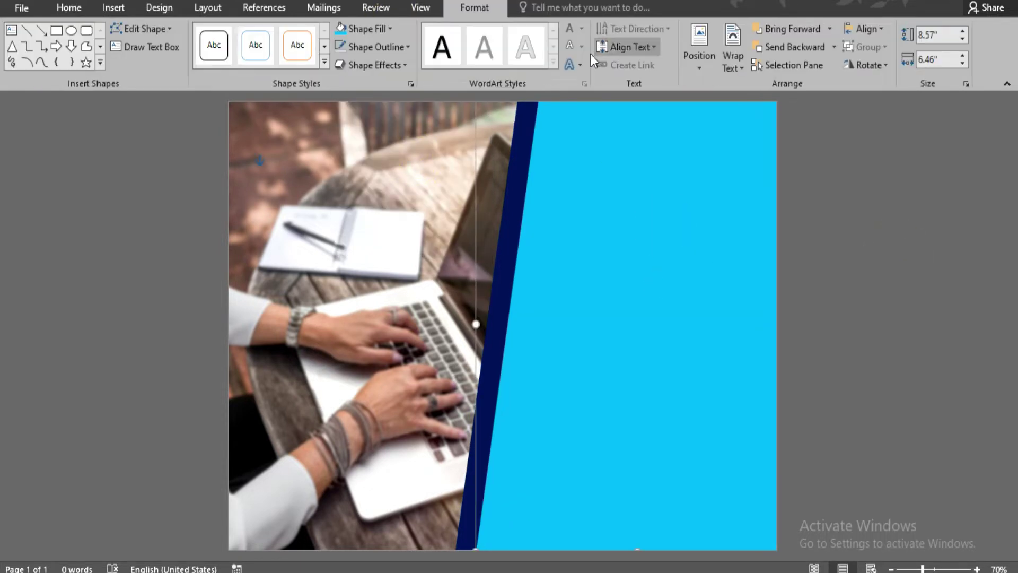
click(785, 46)
click(784, 29)
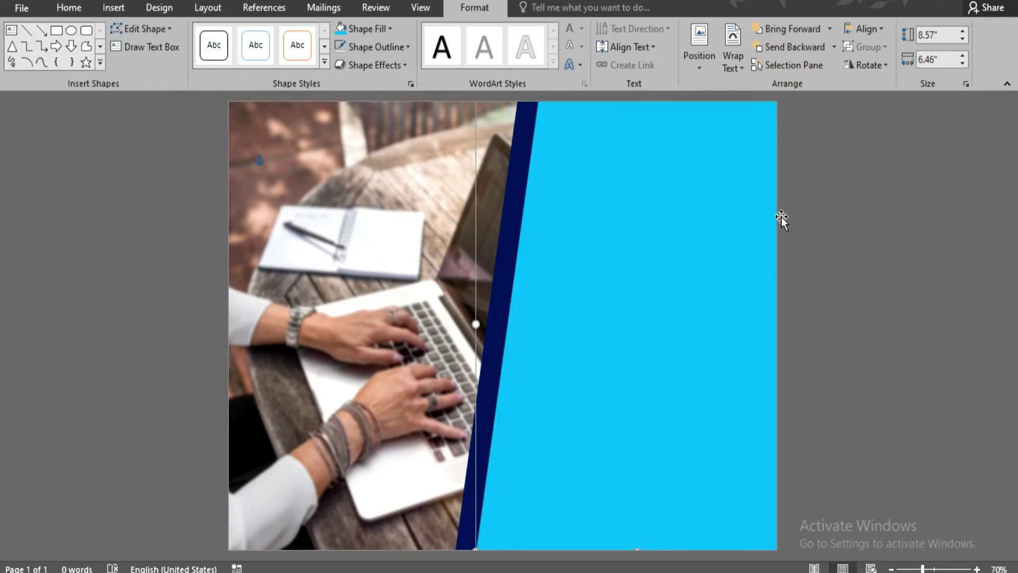
Swap the two shapes' fills, making the exposed back strip light blue and the large front shape dark blue.
click(515, 155)
click(350, 30)
click(692, 225)
click(390, 28)
click(436, 152)
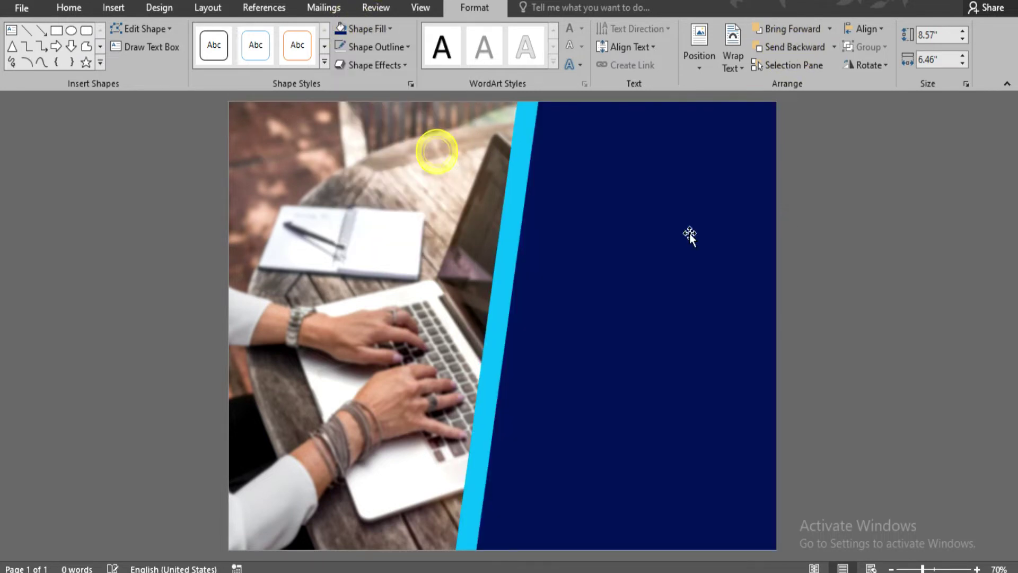
key(Escape)
click(567, 243)
key(Escape)
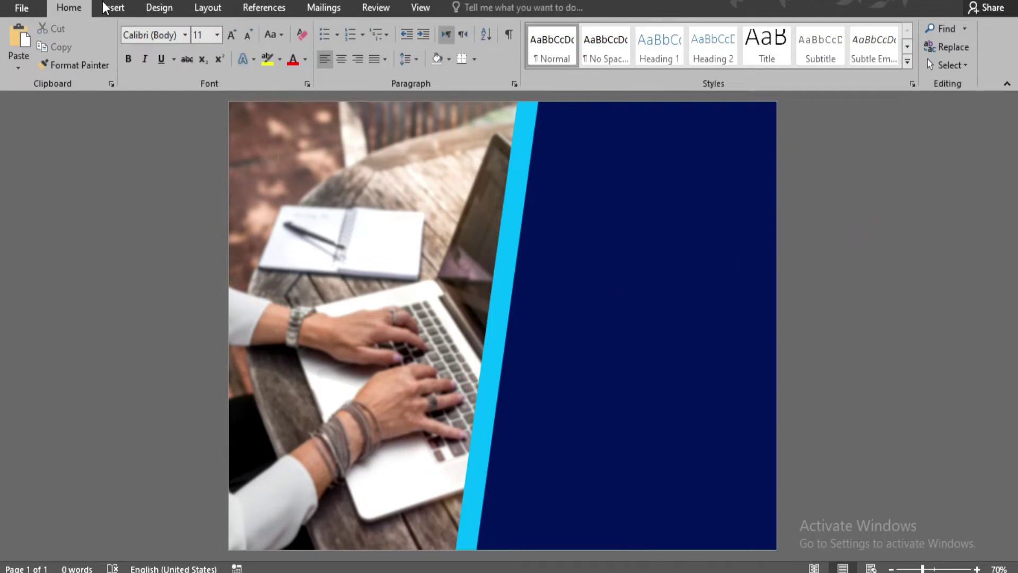
Draw a circle about 2.21" in diameter over the upper part of the light blue strip.
click(114, 9)
click(205, 45)
click(349, 153)
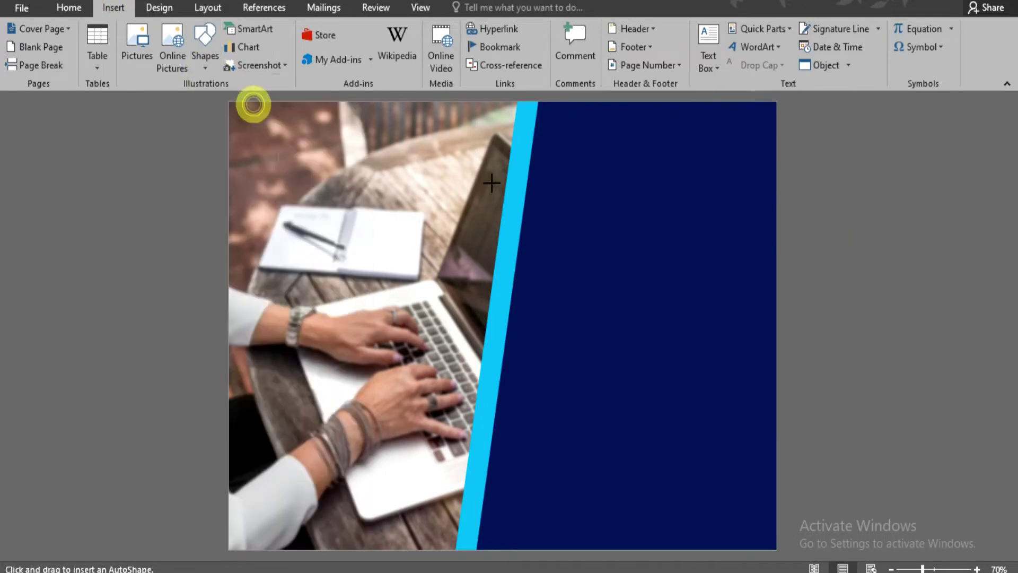
drag(467, 127, 558, 245)
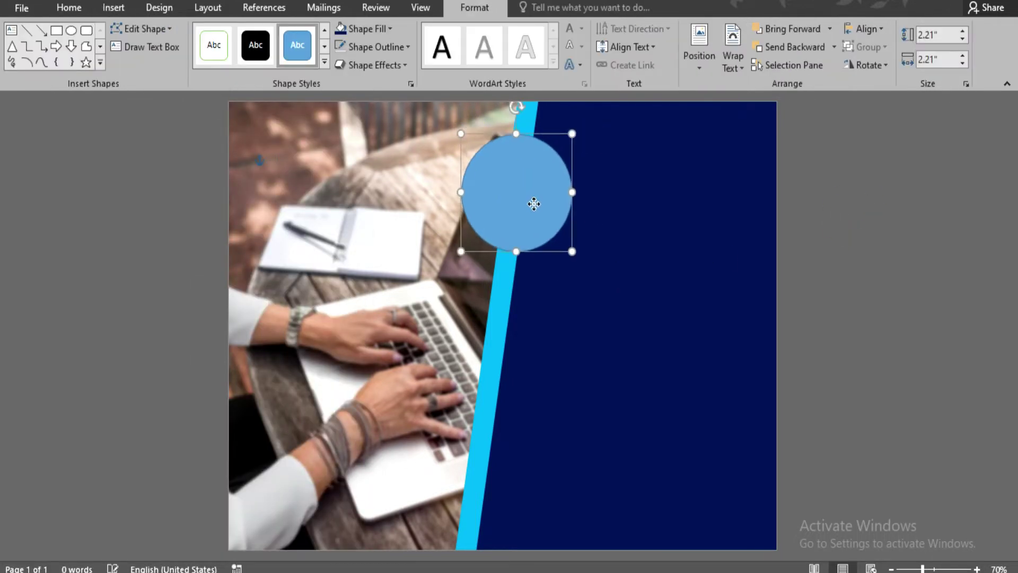
Fill the circle black and give it a thick white outline.
click(383, 31)
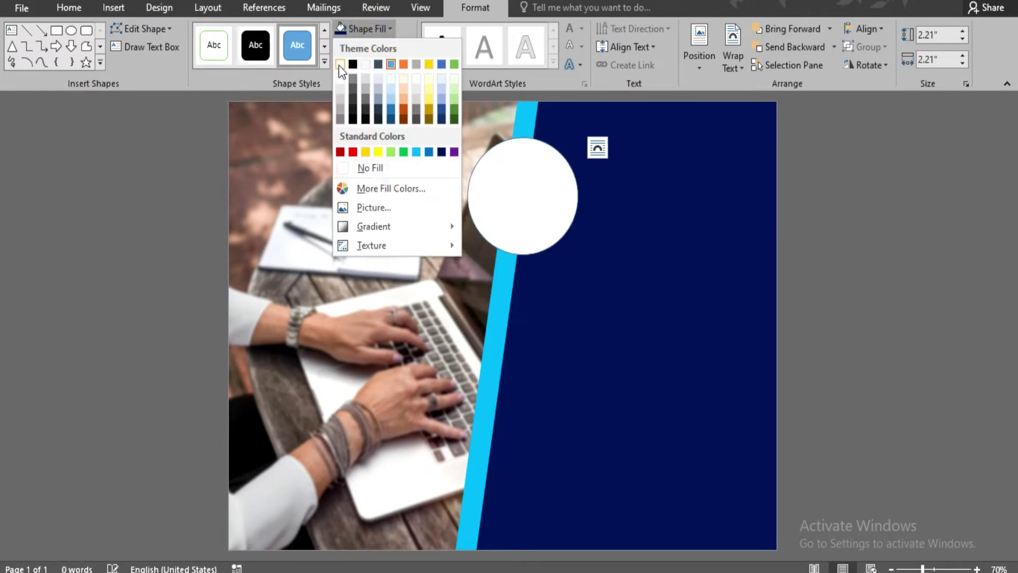
click(340, 65)
click(377, 28)
click(356, 64)
click(377, 46)
click(377, 47)
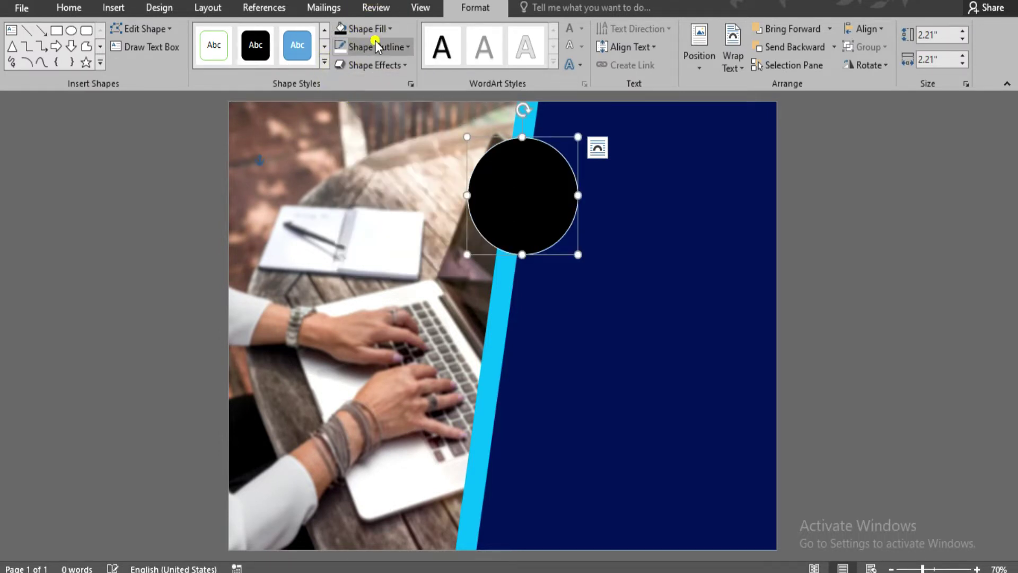
click(377, 46)
mouse_move(392, 224)
click(540, 349)
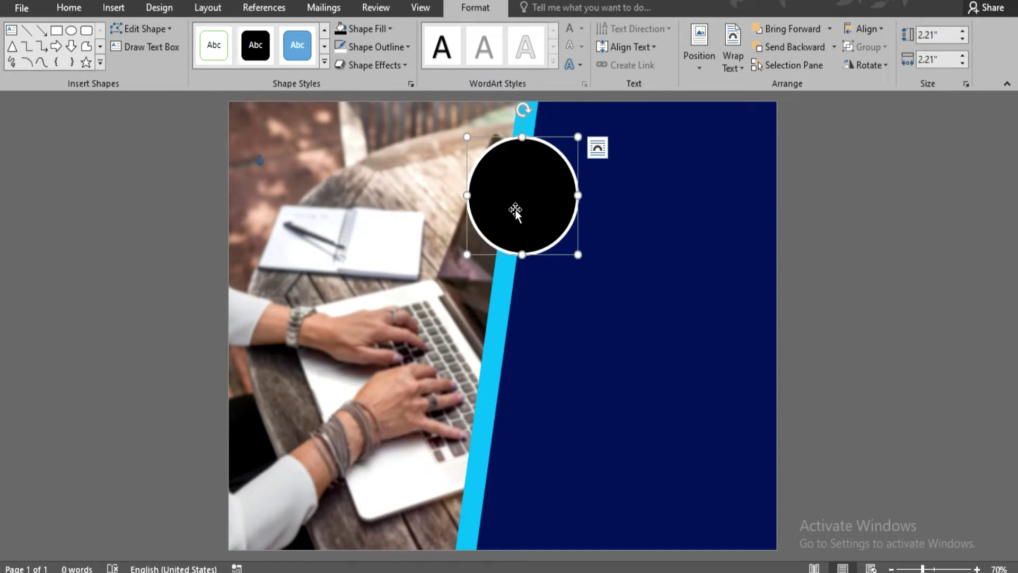
click(827, 263)
Insert a WordArt text in the plain black style reading "LOGO".
click(113, 7)
click(757, 47)
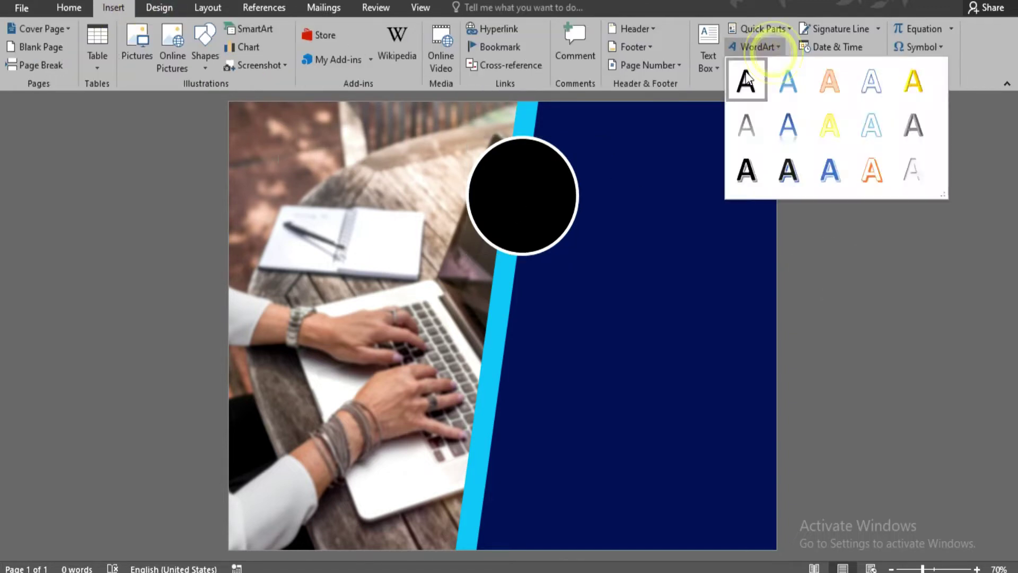
click(742, 81)
text(LOGO)
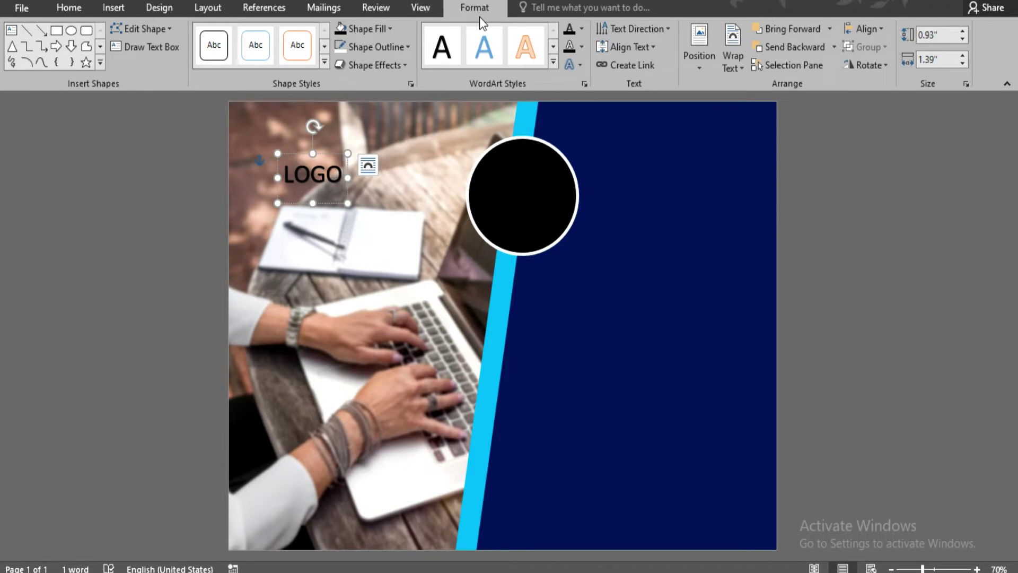
Make the "LOGO" text white, enlarge it and center it on the black circle.
click(581, 29)
click(340, 207)
drag(327, 155, 544, 168)
click(569, 29)
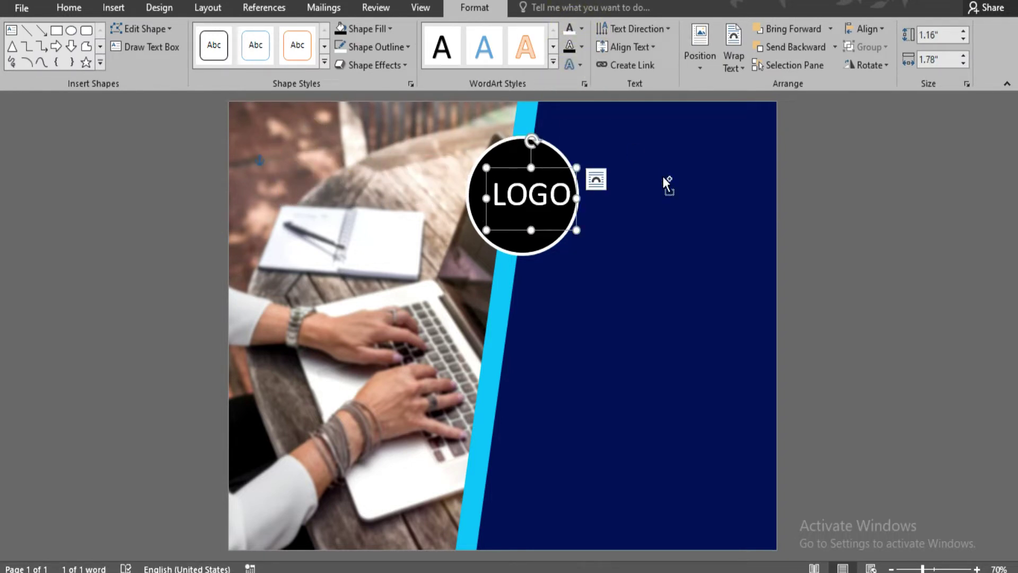
key(Left)
key(Left)
key(Left)
click(833, 254)
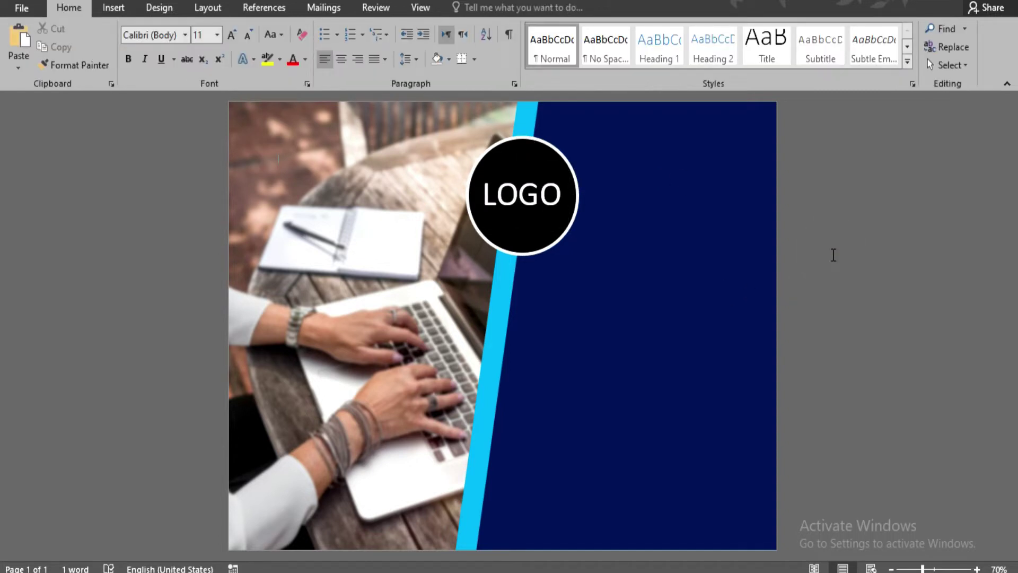
Insert a plain black WordArt beside the logo circle on the dark blue area reading "WE HELP YOU".
click(114, 7)
click(757, 34)
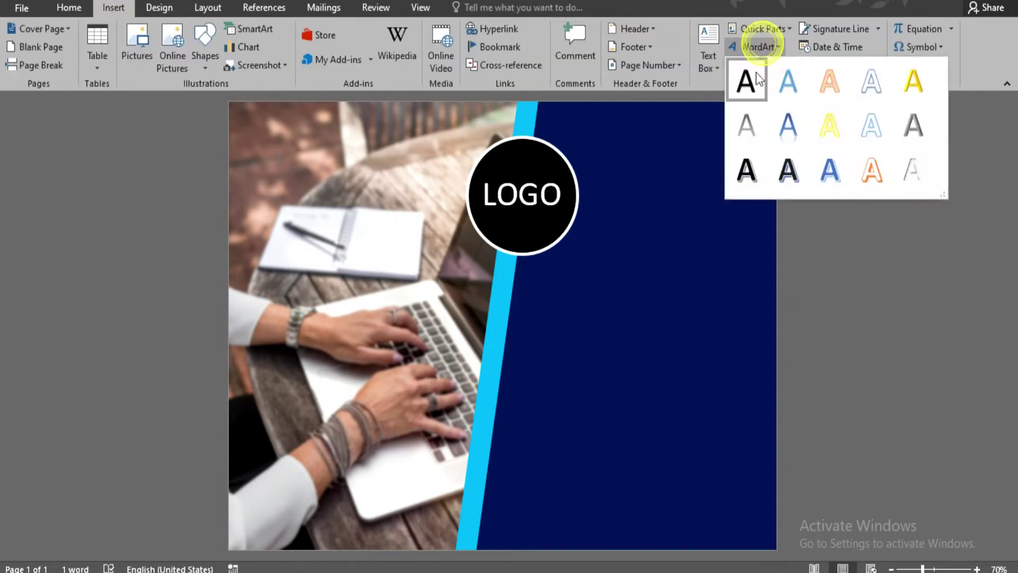
click(748, 81)
drag(398, 154, 700, 136)
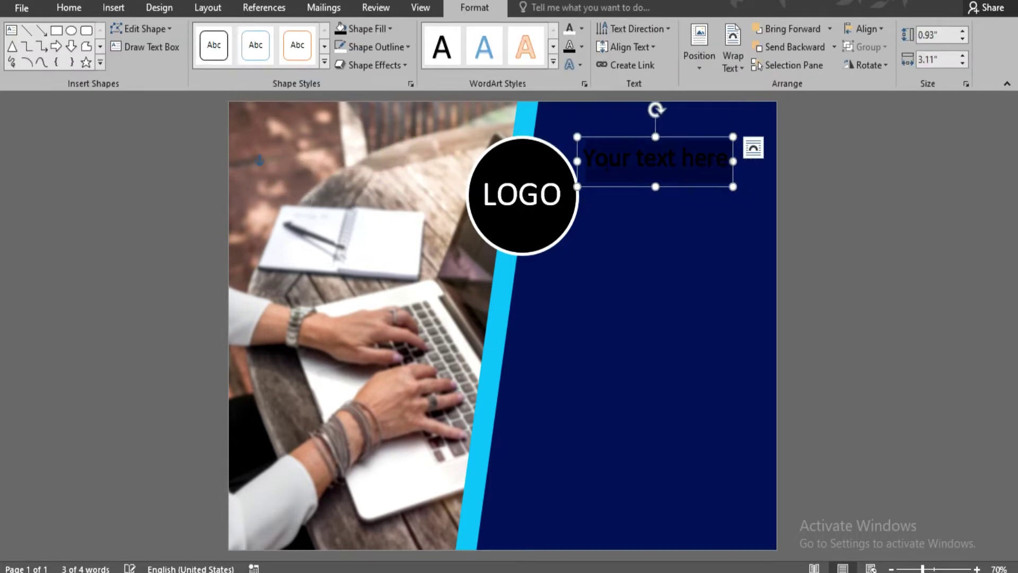
key(Delete)
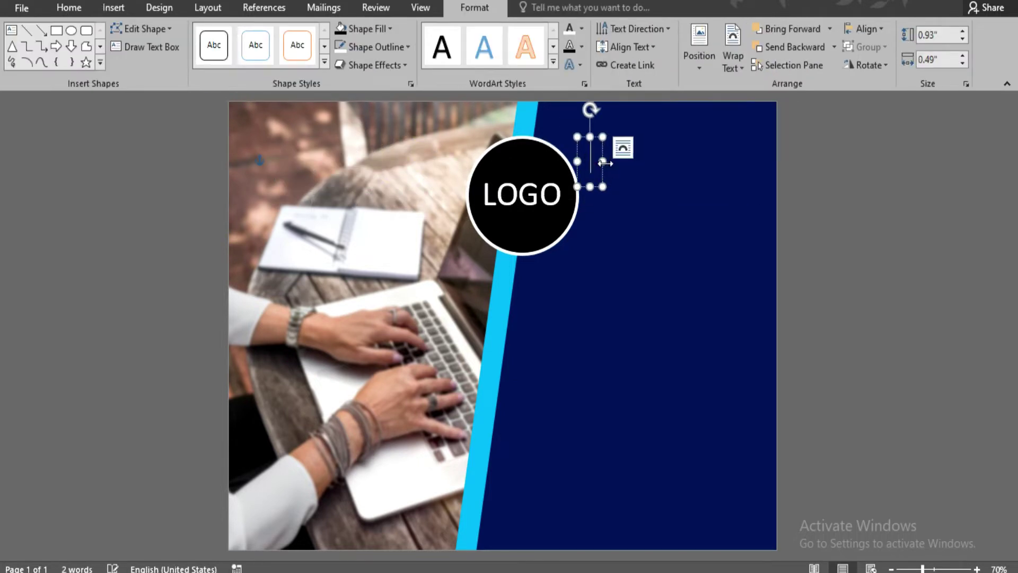
text(WE)
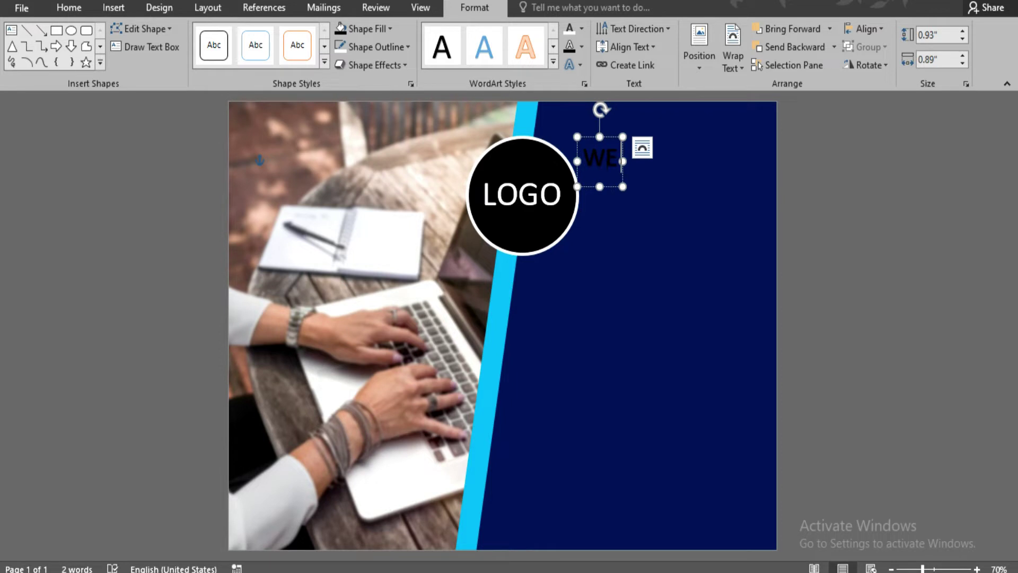
text( HELP YOU)
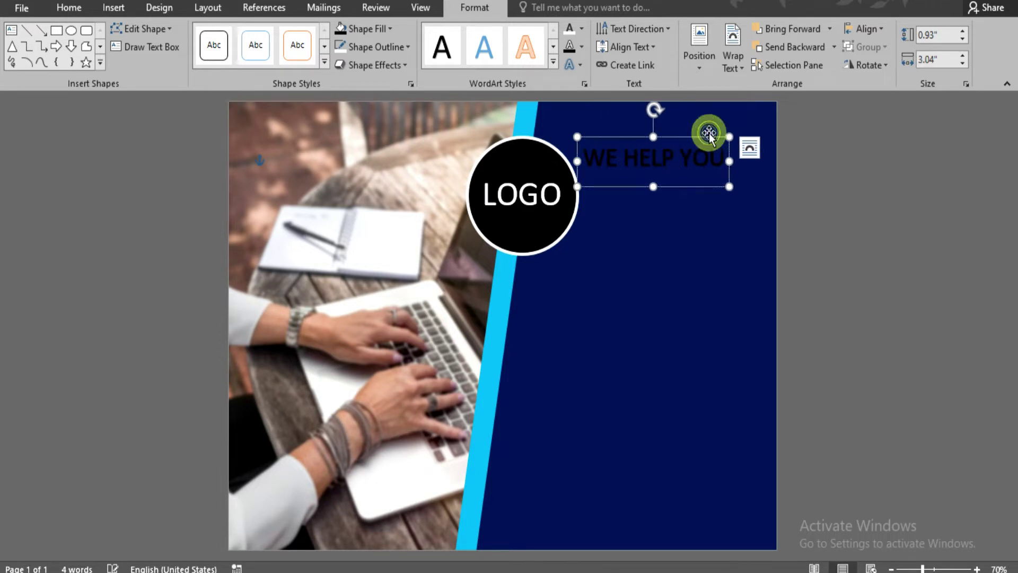
Enlarge the "WE HELP YOU" text and make it white.
click(710, 134)
key(ctrl+shift+period)
key(ctrl+shift+period)
key(ctrl+shift+period)
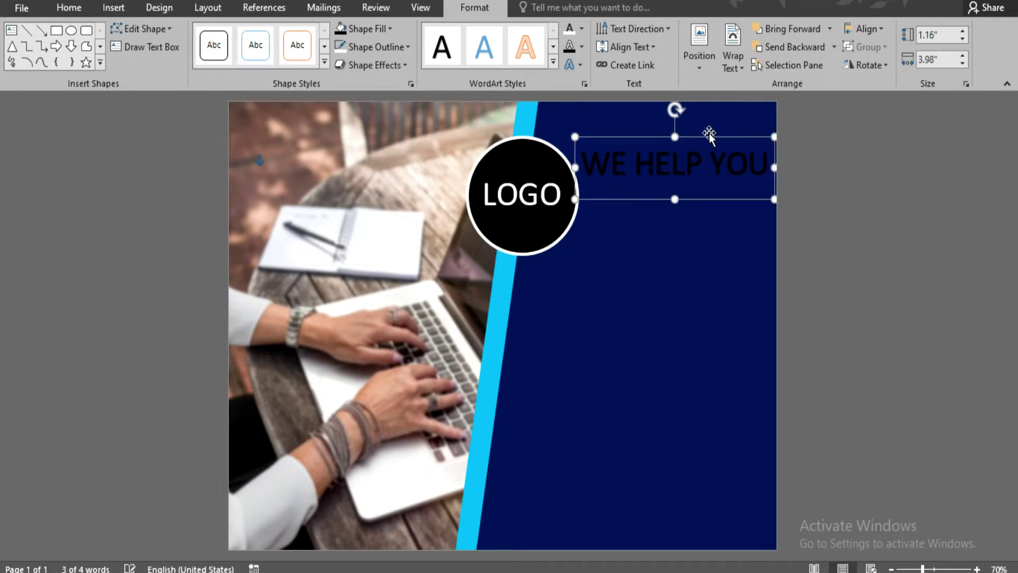
click(570, 29)
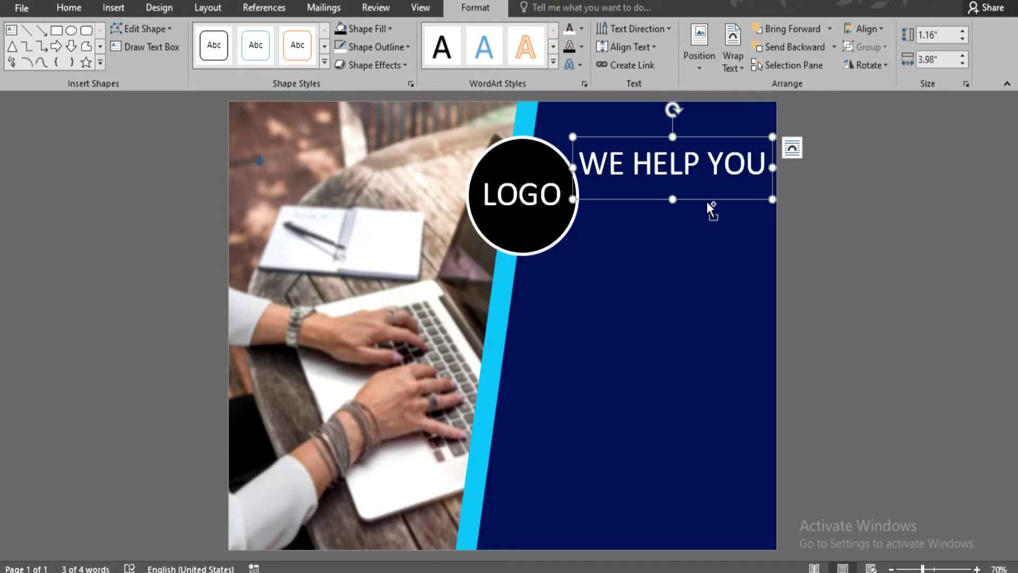
Duplicate the "WE HELP YOU" text just below the original and change the copy to "DEVELOP".
drag(711, 206, 716, 239)
click(775, 205)
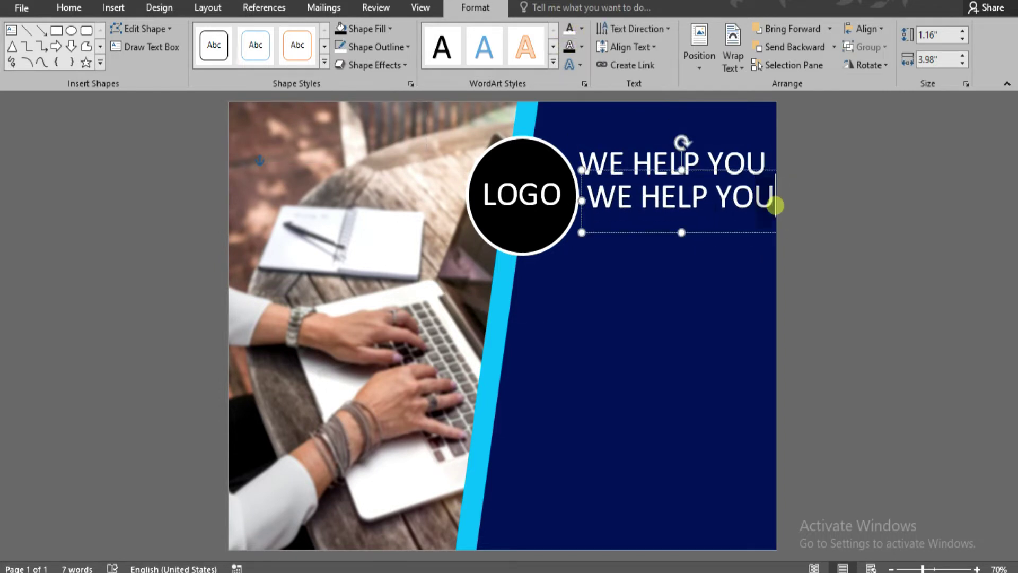
drag(774, 205, 602, 207)
text(DEVE)
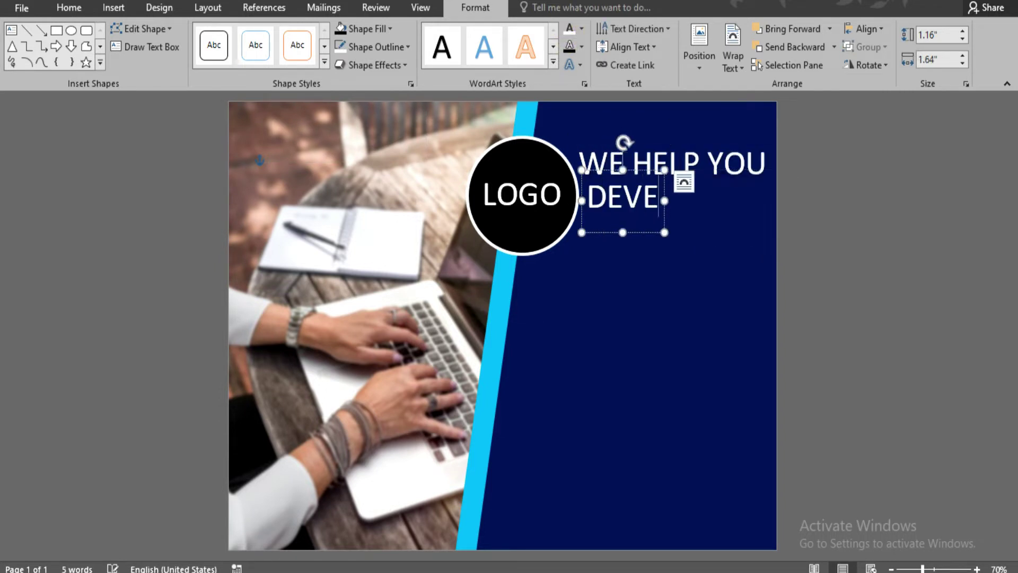
text(LOP)
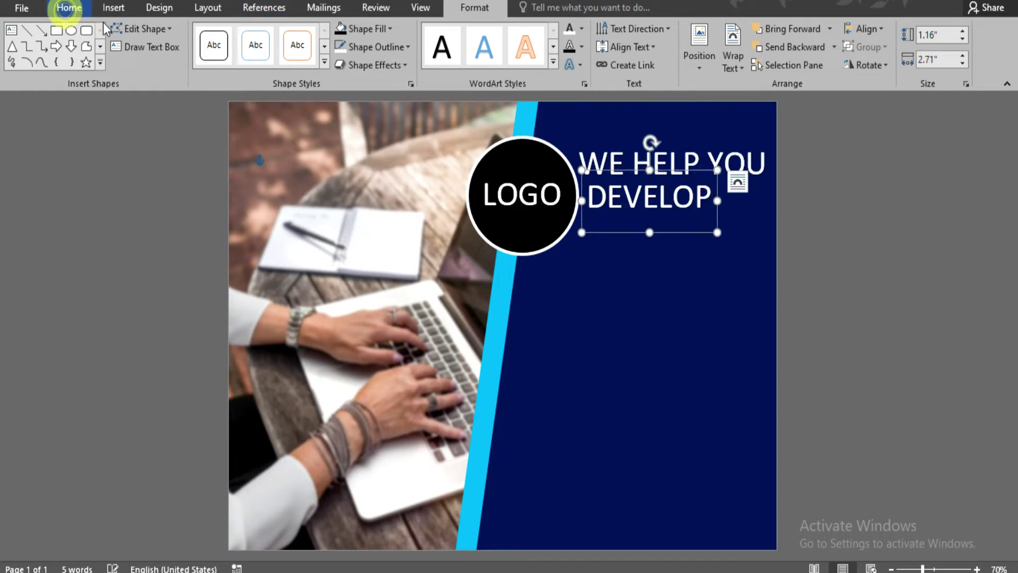
Set the font of the "DEVELOP" text to Arial Black.
click(69, 8)
click(185, 35)
click(197, 188)
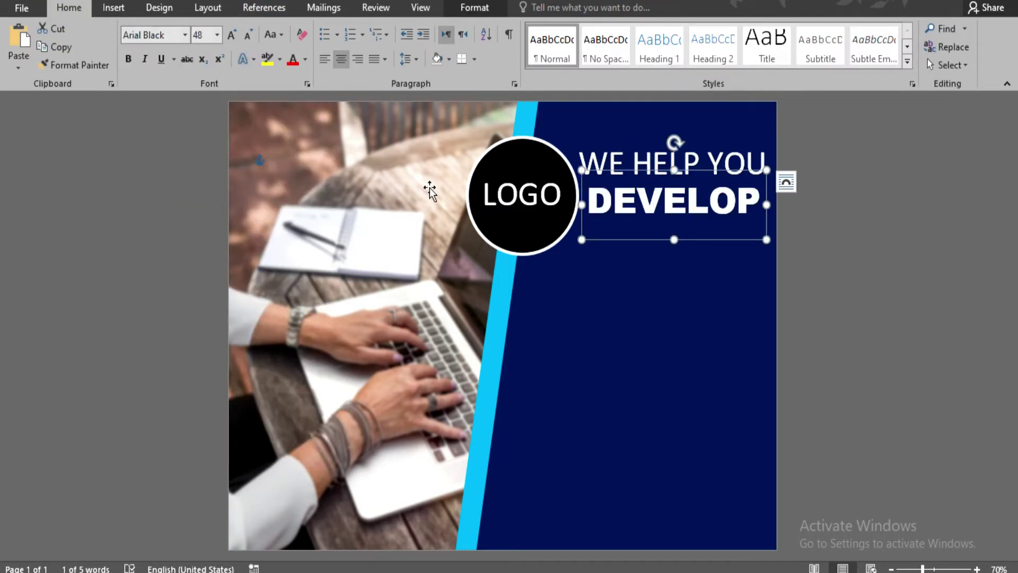
click(785, 181)
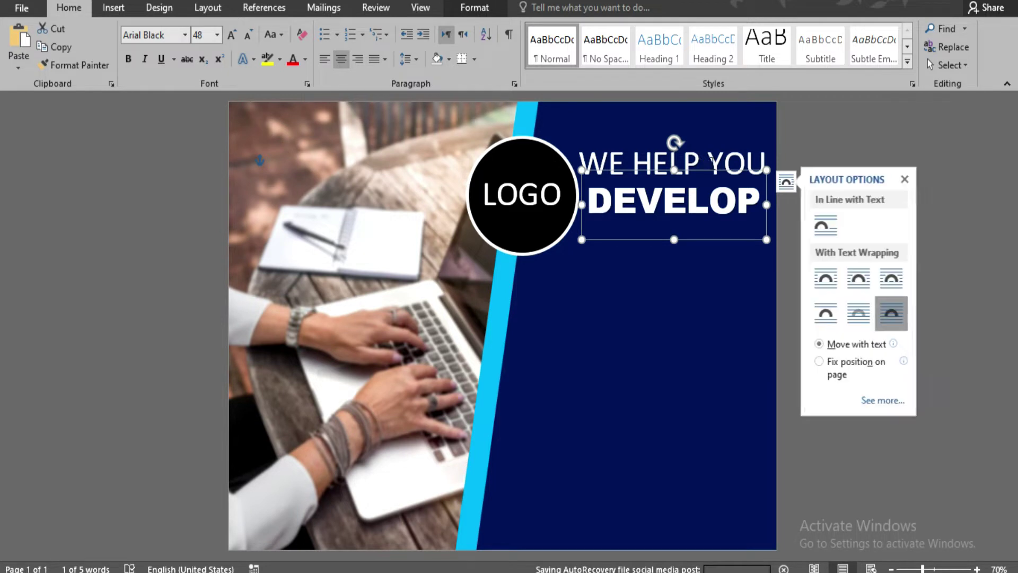
click(695, 159)
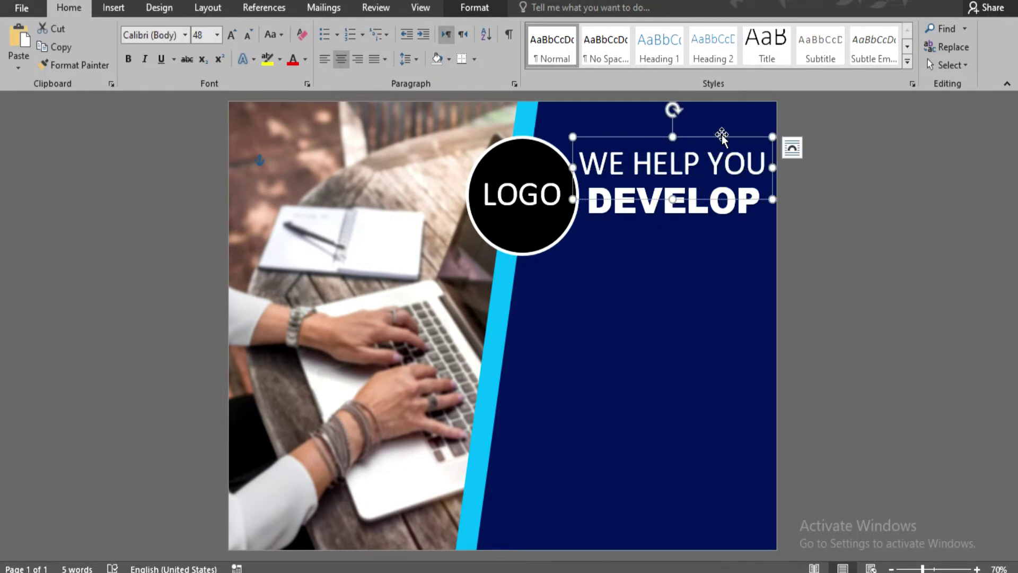
Duplicate the "DEVELOP" text directly beneath it and change the copy to "YOUR".
click(710, 201)
drag(710, 201, 721, 241)
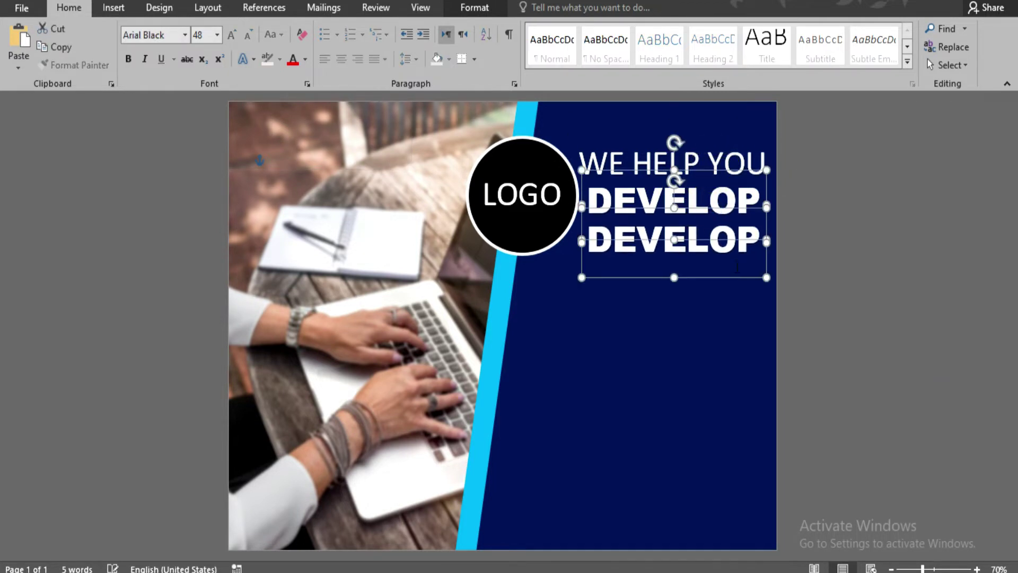
text(YOUR)
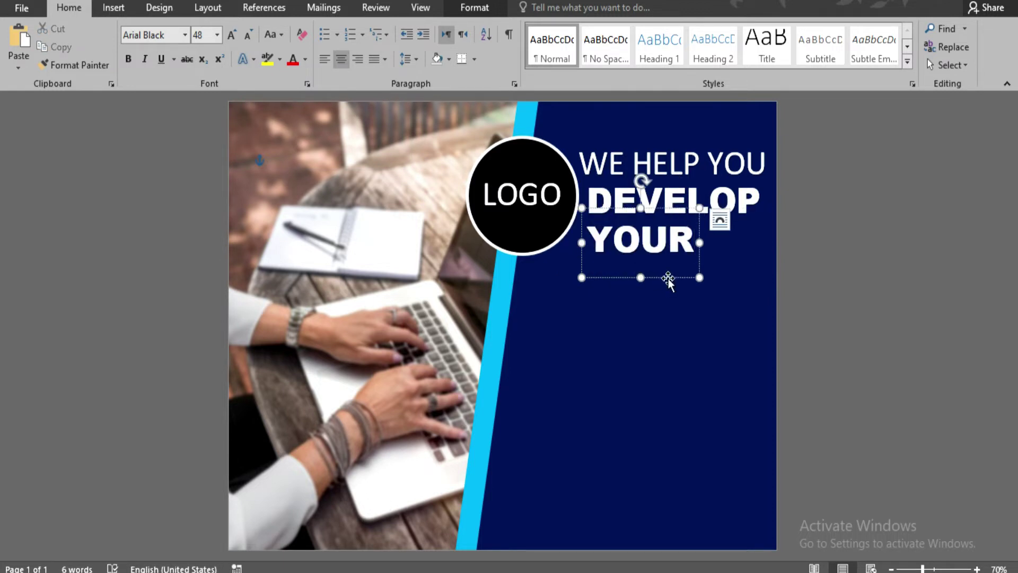
Duplicate "YOUR" as a third bold line reading "BUSINESS" and right-align the bold lines with each other.
drag(668, 281, 661, 329)
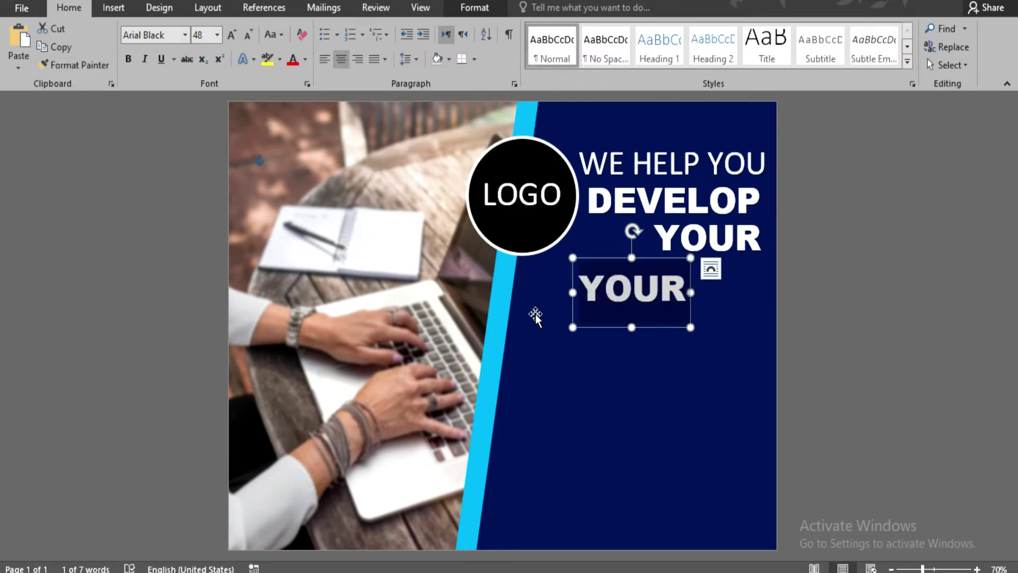
text(BUSINESS)
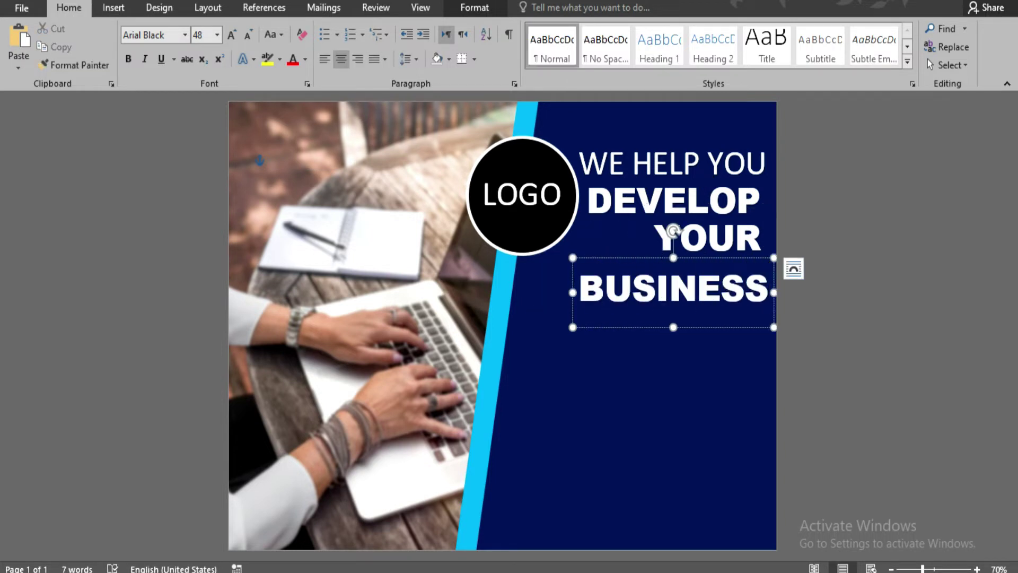
drag(726, 263, 718, 251)
click(815, 300)
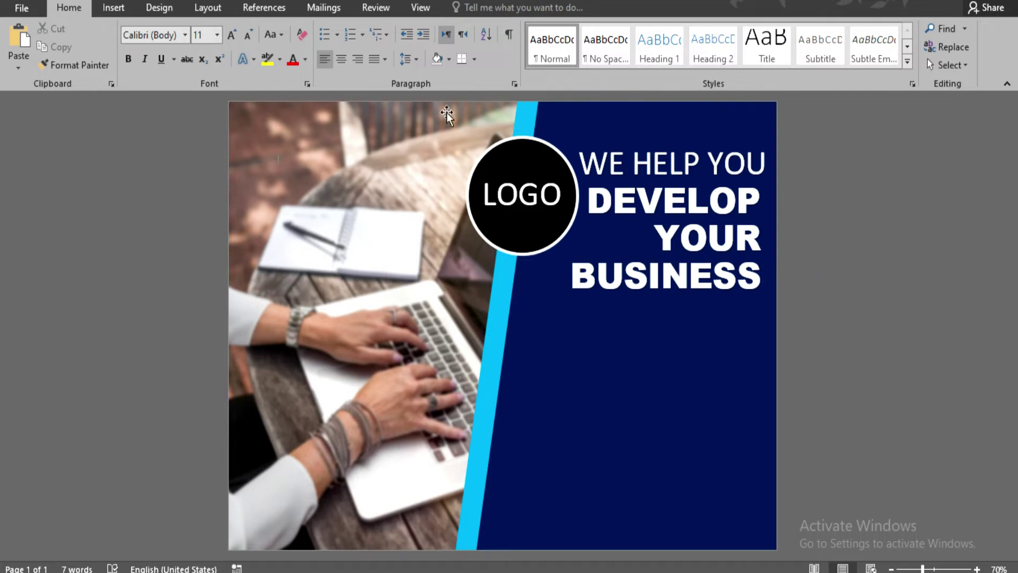
Draw a thin rectangle about 4.33" wide and 0.16" high beneath "BUSINESS".
click(113, 8)
click(204, 42)
click(244, 101)
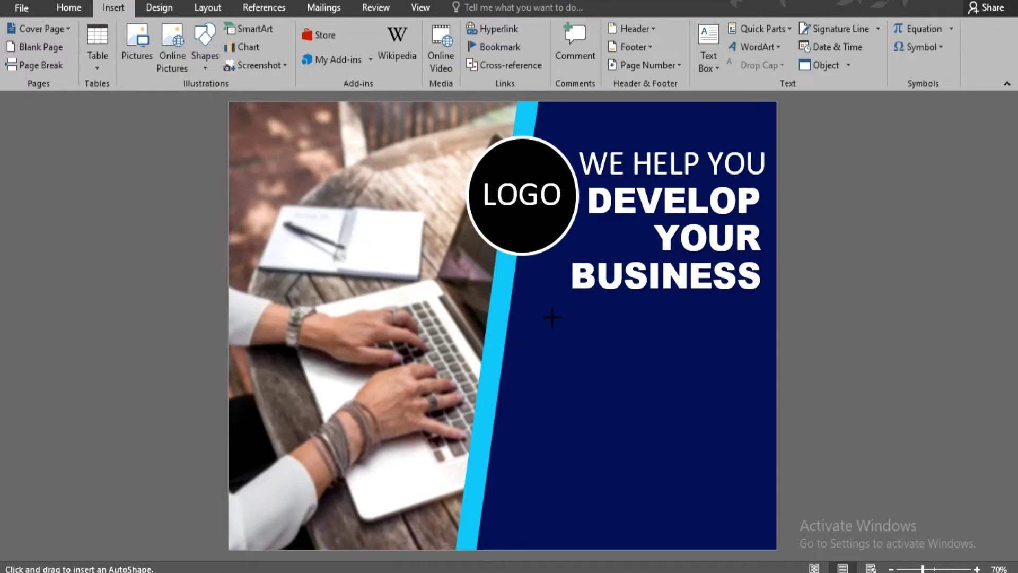
drag(552, 317, 765, 311)
Fill the thin bar under "BUSINESS" with yellow and remove its outline.
click(382, 29)
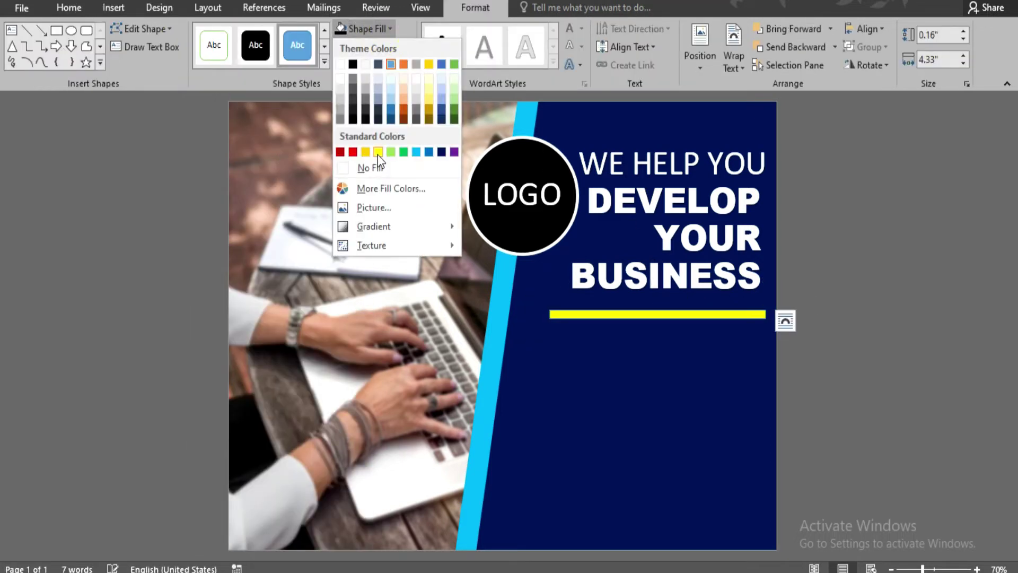
click(378, 153)
click(379, 47)
click(409, 189)
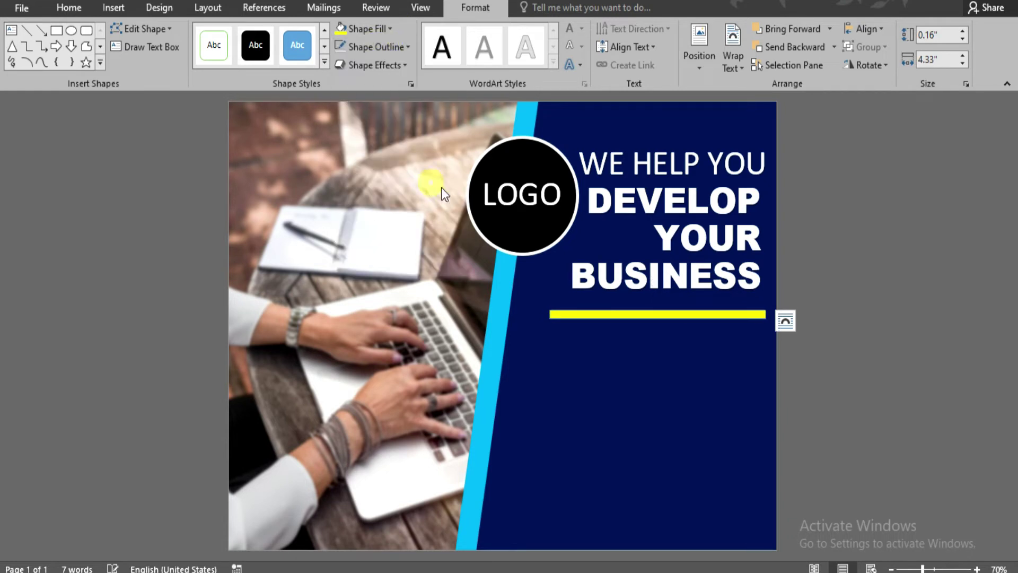
click(864, 307)
Draw an ellipse about 4.88" wide and 2.22" high over the lower edge of the dark blue panel.
click(113, 7)
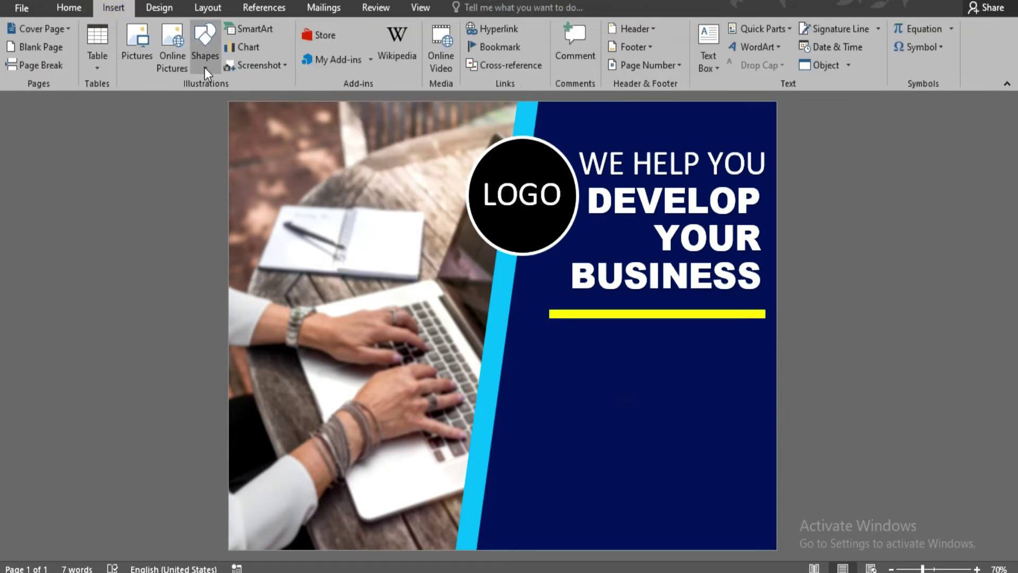
click(205, 56)
click(256, 100)
drag(534, 457, 775, 569)
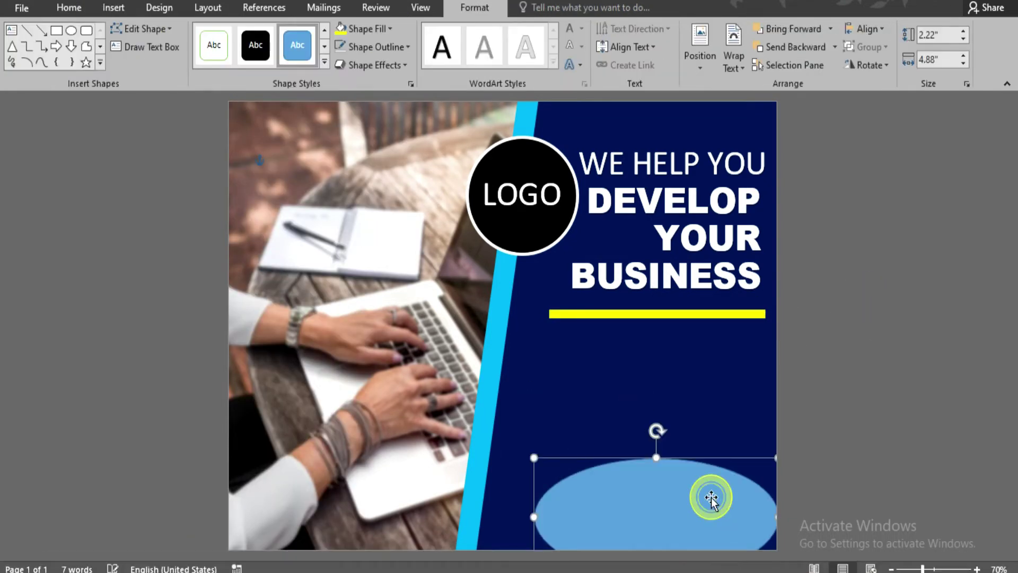
Enlarge the ellipse to about 5.94" wide so its upper half spans the bottom of the dark blue panel.
drag(711, 495, 775, 451)
drag(627, 451, 627, 462)
key(Escape)
click(705, 488)
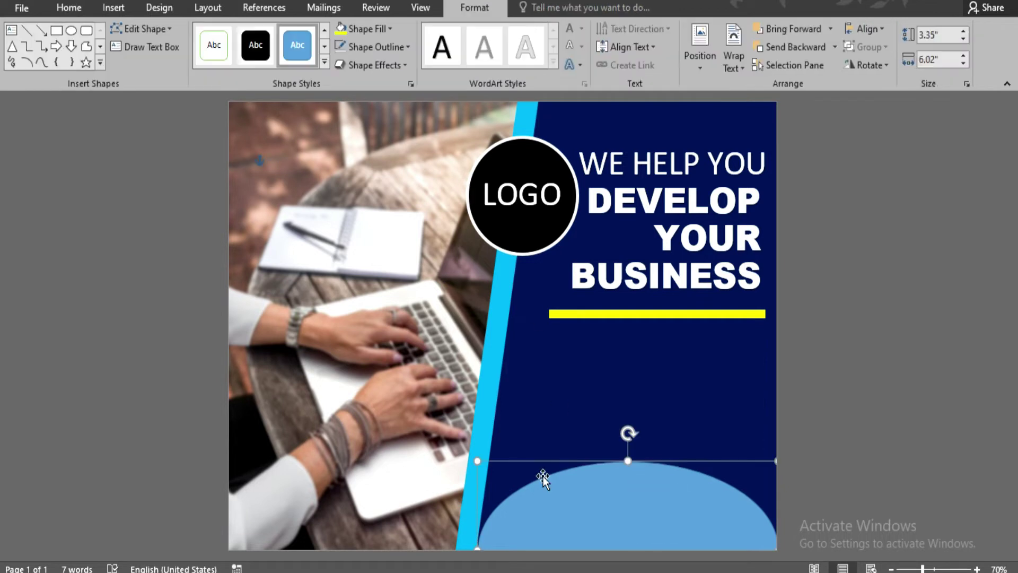
drag(476, 456, 477, 445)
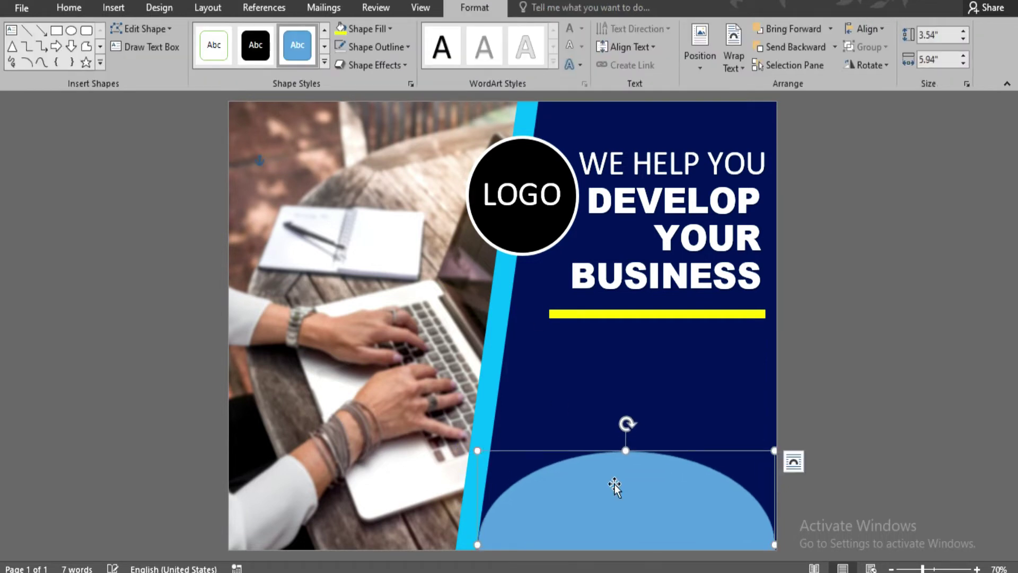
click(819, 500)
Apply the solid black shape style to the ellipse.
click(686, 488)
click(255, 45)
click(860, 370)
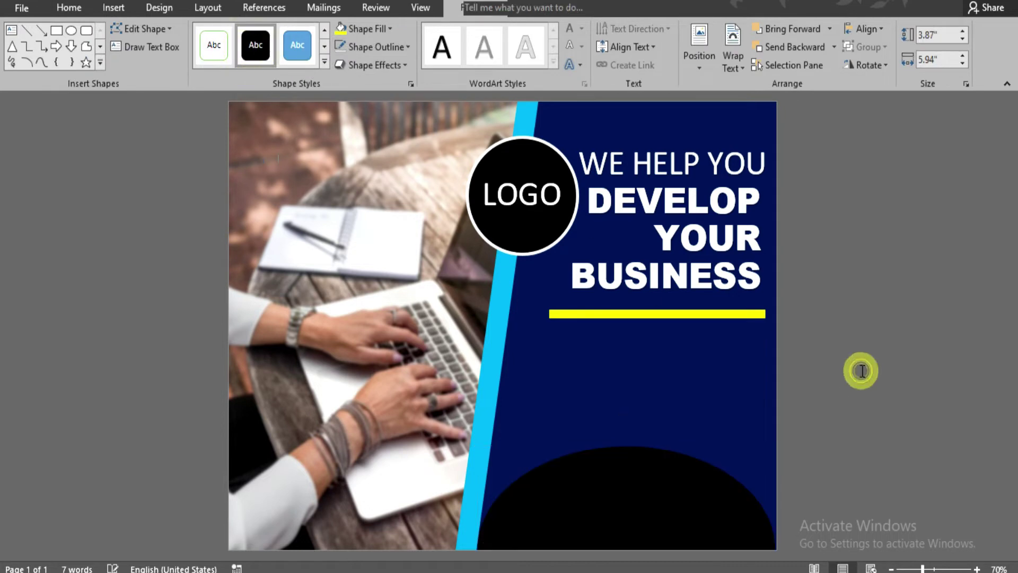
Widen the black ellipse past the page's right edge and move it slightly lower.
click(712, 498)
drag(773, 446, 796, 447)
click(830, 504)
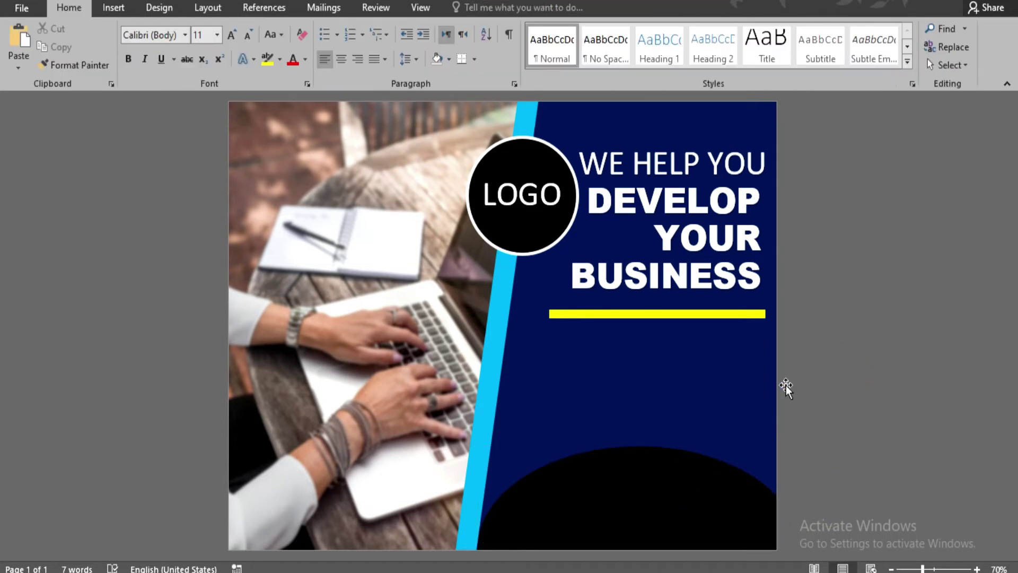
click(677, 488)
drag(677, 488, 677, 497)
click(888, 484)
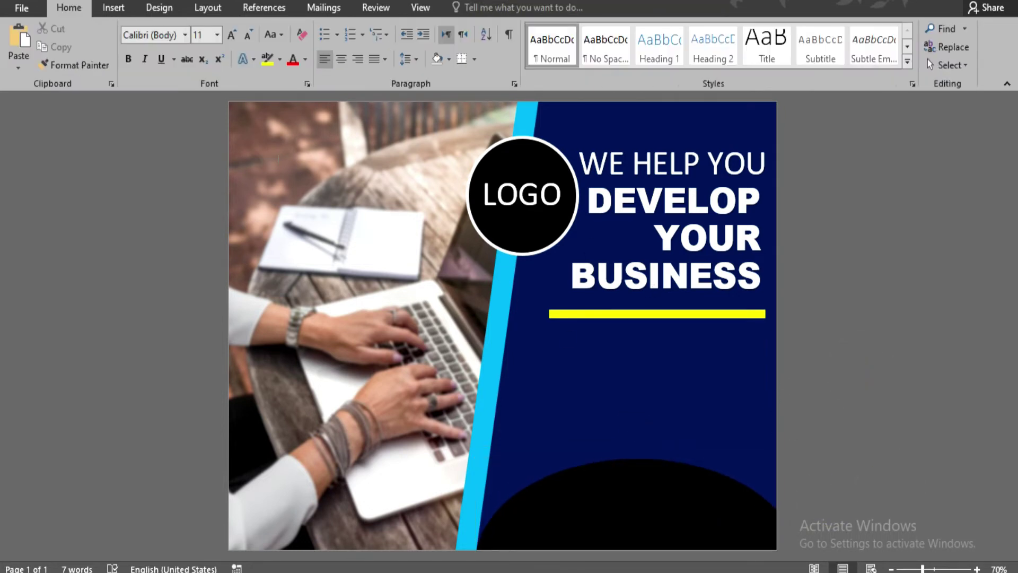
Copy "DEVELOP" onto the black ellipse as "2021" at font size 72, placed fully within the page.
drag(704, 162, 671, 480)
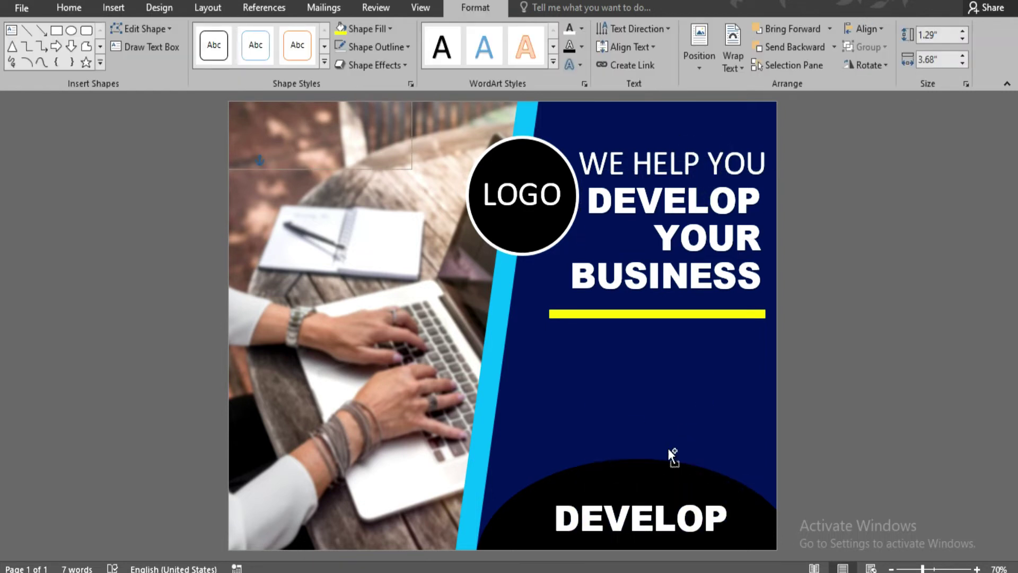
drag(725, 527, 569, 536)
text(2021)
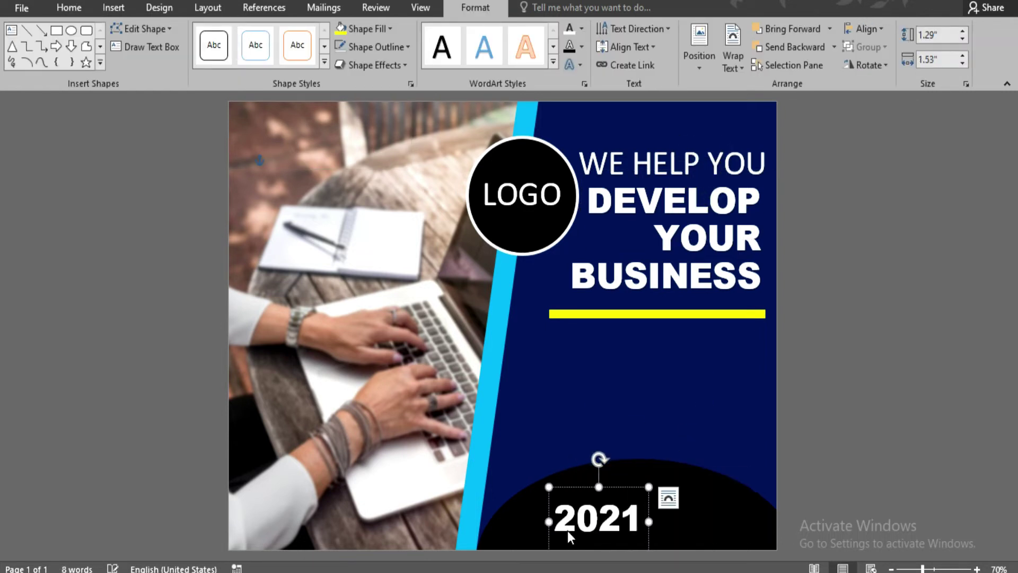
key(ctrl+bracketright)
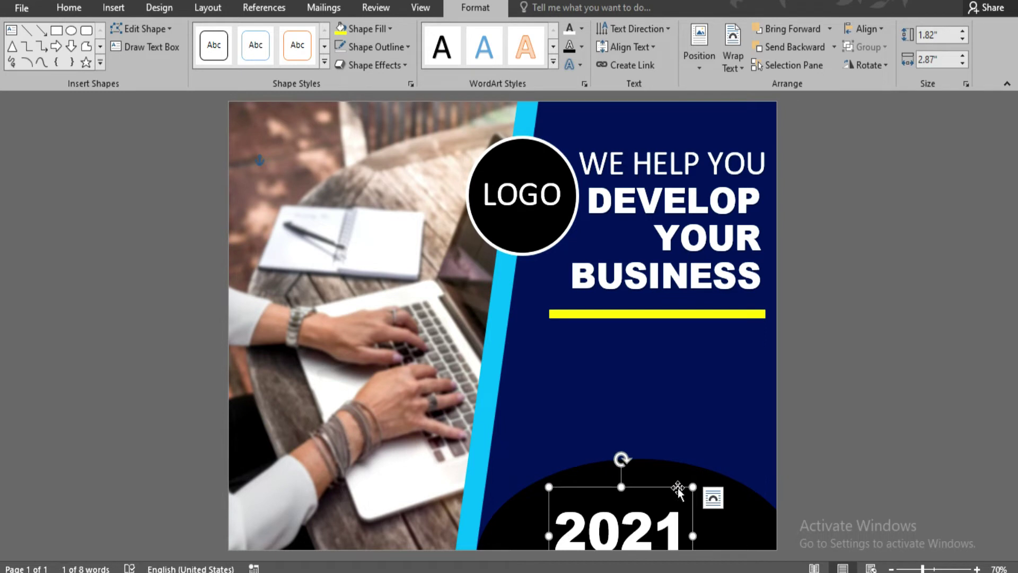
drag(678, 489, 693, 468)
Set the "2021" text to Brush Script MT and increase its font size one step.
click(69, 7)
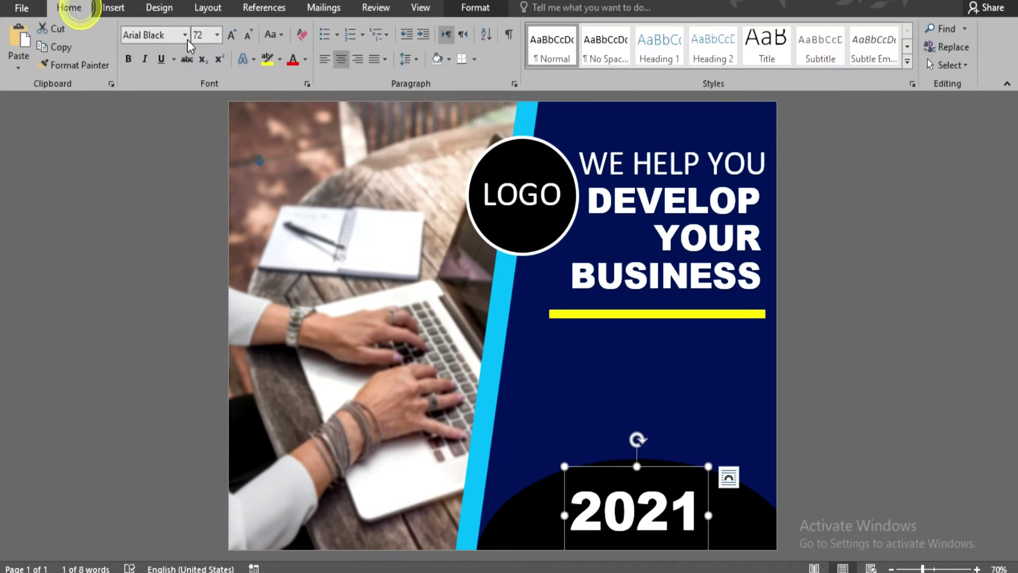
click(185, 35)
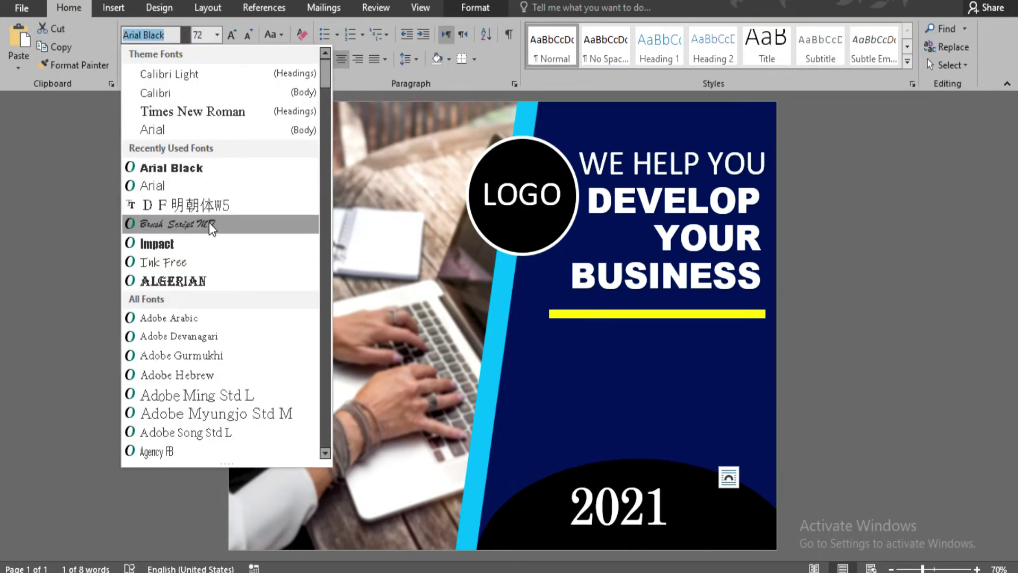
click(209, 224)
click(234, 33)
click(826, 323)
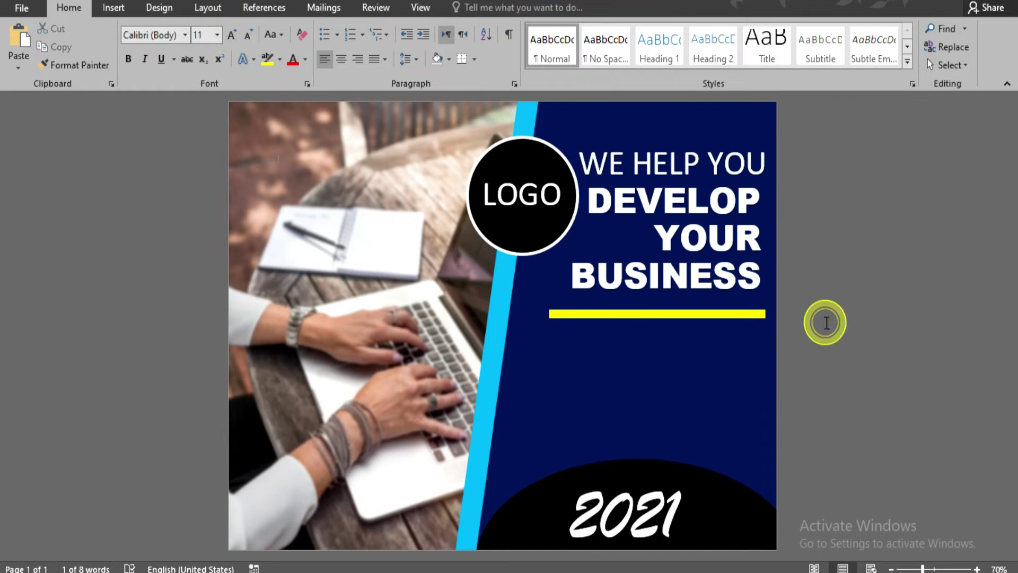
Draw a text box about 4.24" wide and 2.19" high between the yellow bar and the black ellipse.
click(113, 8)
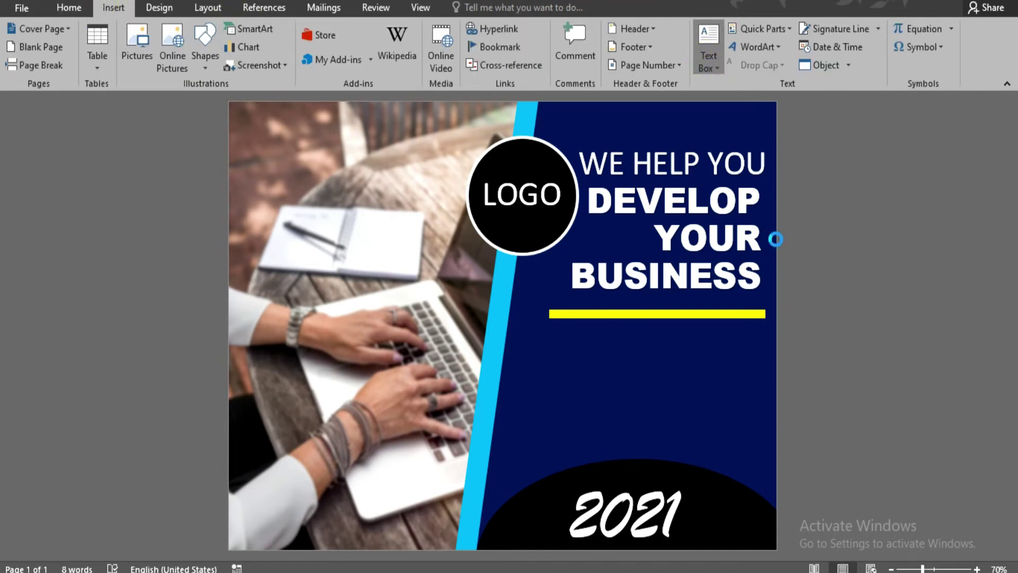
click(707, 480)
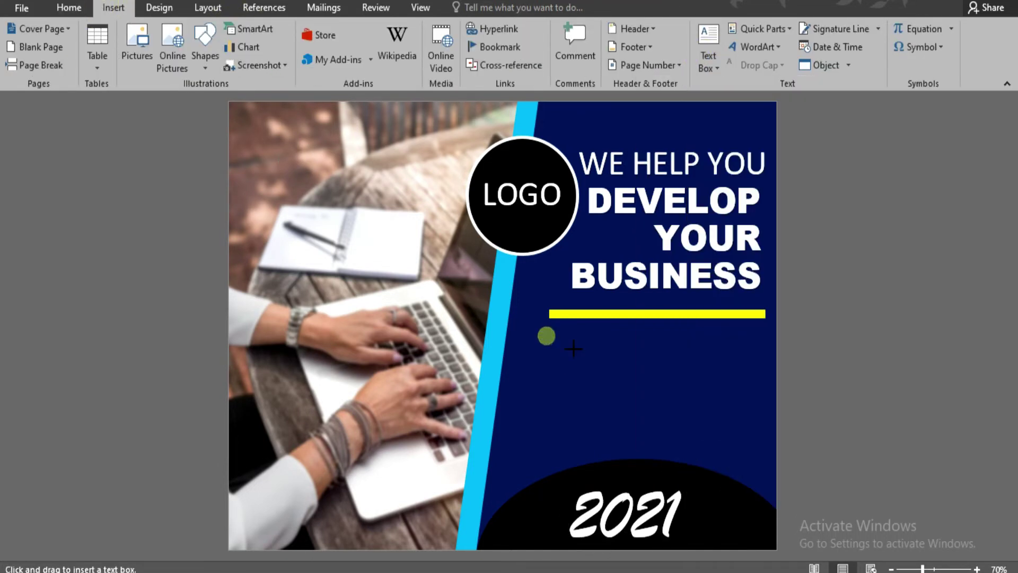
drag(549, 335, 761, 452)
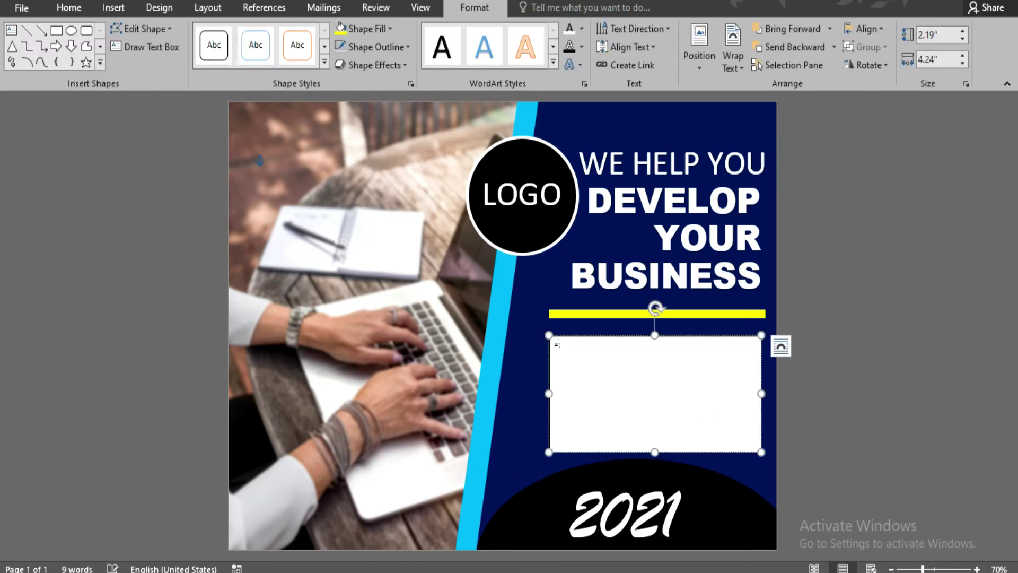
text(=LOREM(1))
key(Return)
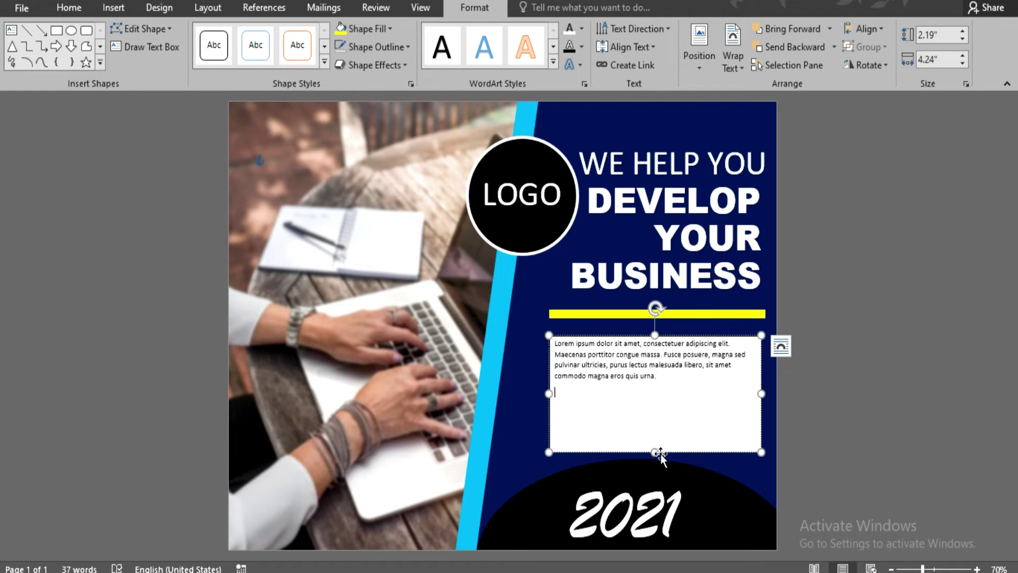
drag(657, 453, 653, 387)
key(ctrl+z)
key(ctrl+z)
key(ctrl+z)
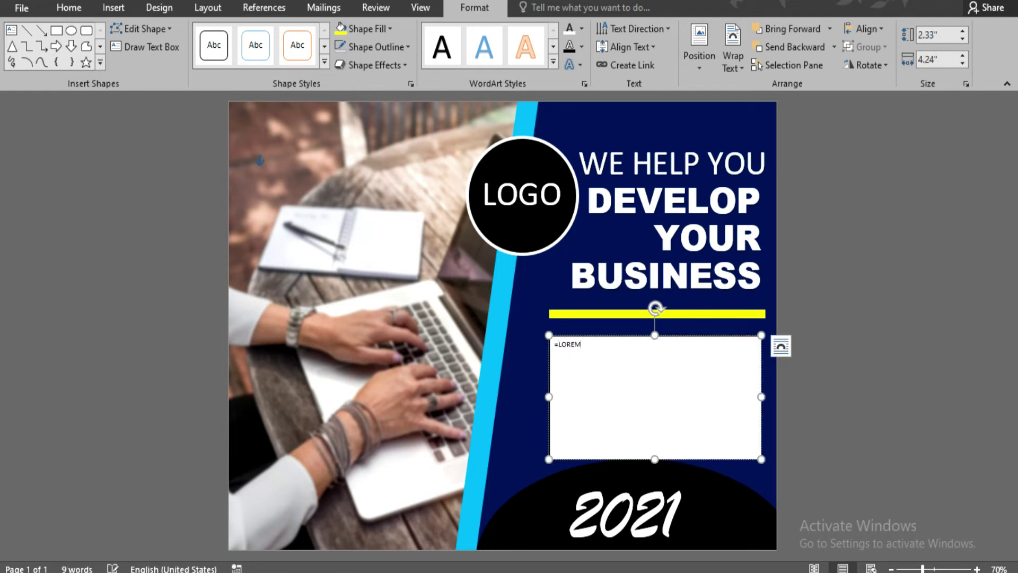
Fill the text box with placeholder text from =LOREM(3) and remove the box's outline and fill.
text(LOREM(3))
key(Return)
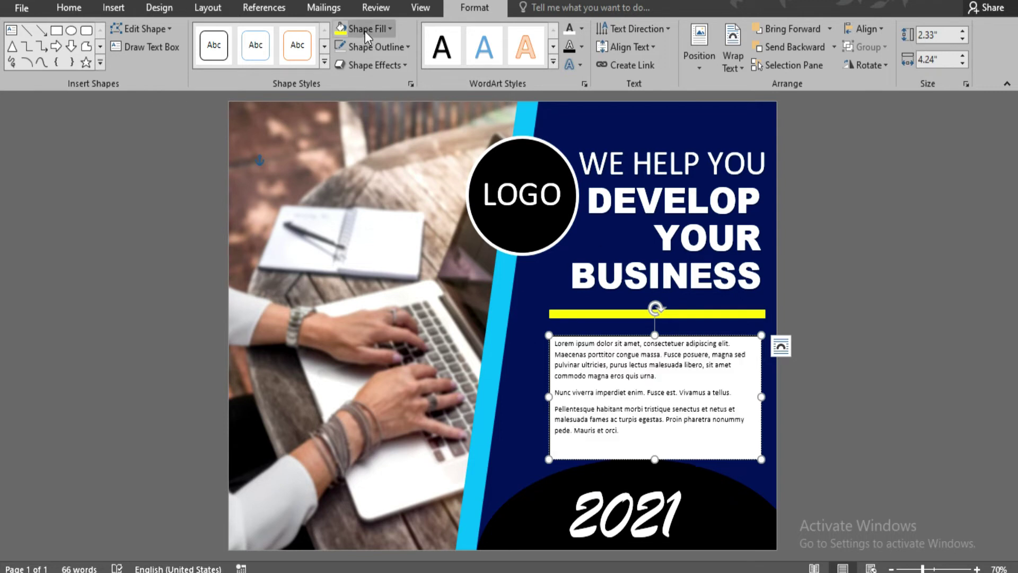
click(379, 47)
click(371, 186)
click(386, 27)
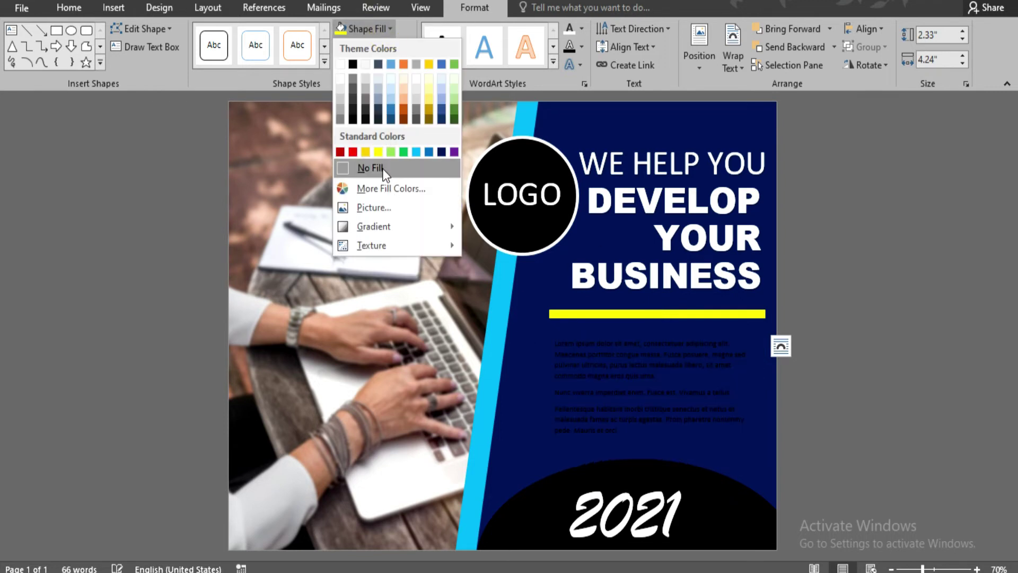
click(382, 167)
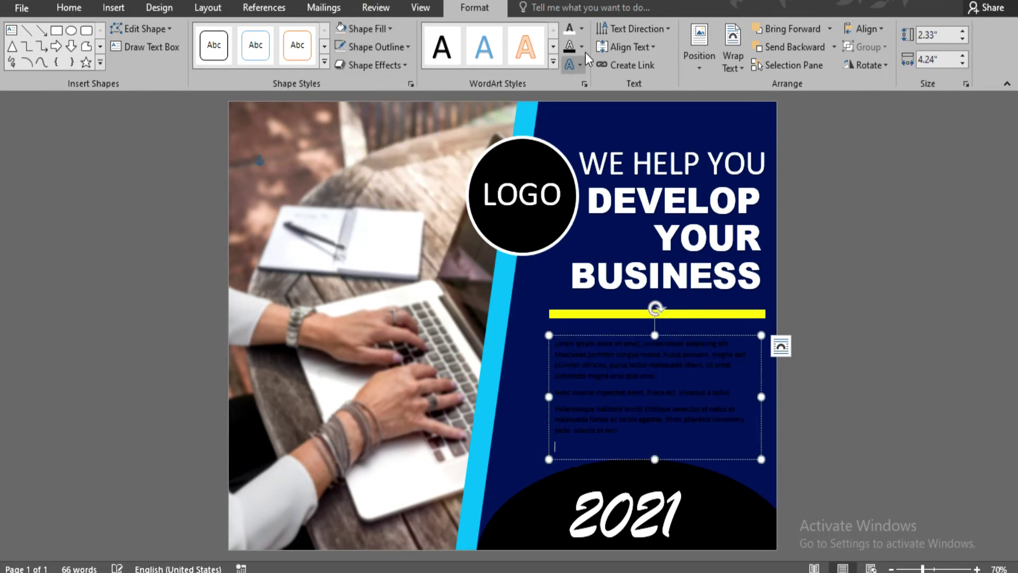
Change the fill color of the placeholder text in the box below the yellow bar to white.
click(570, 28)
click(880, 397)
click(683, 354)
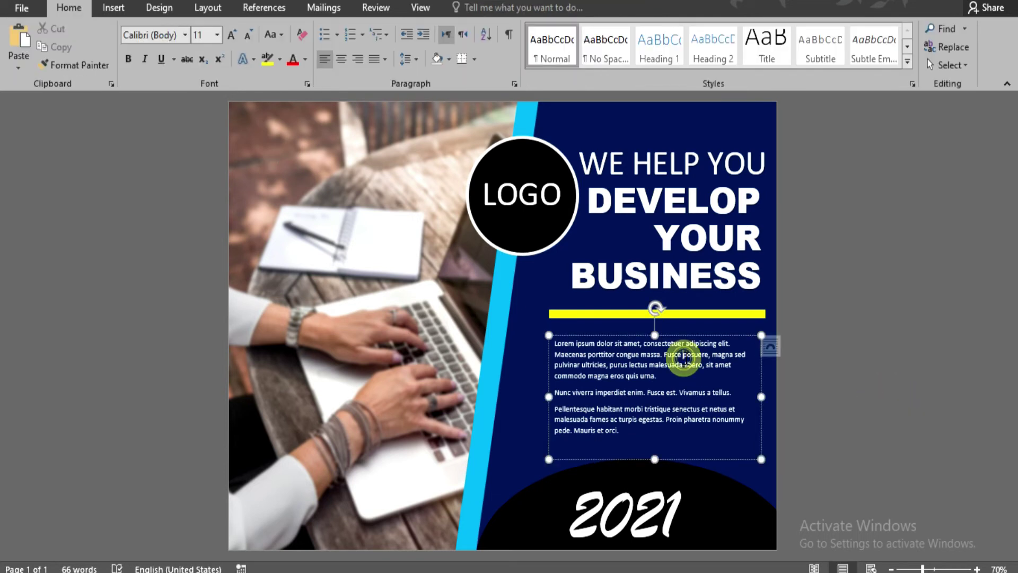
Move the placeholder text box up closer to the yellow bar and widen it slightly toward the page's right edge.
drag(702, 335, 703, 328)
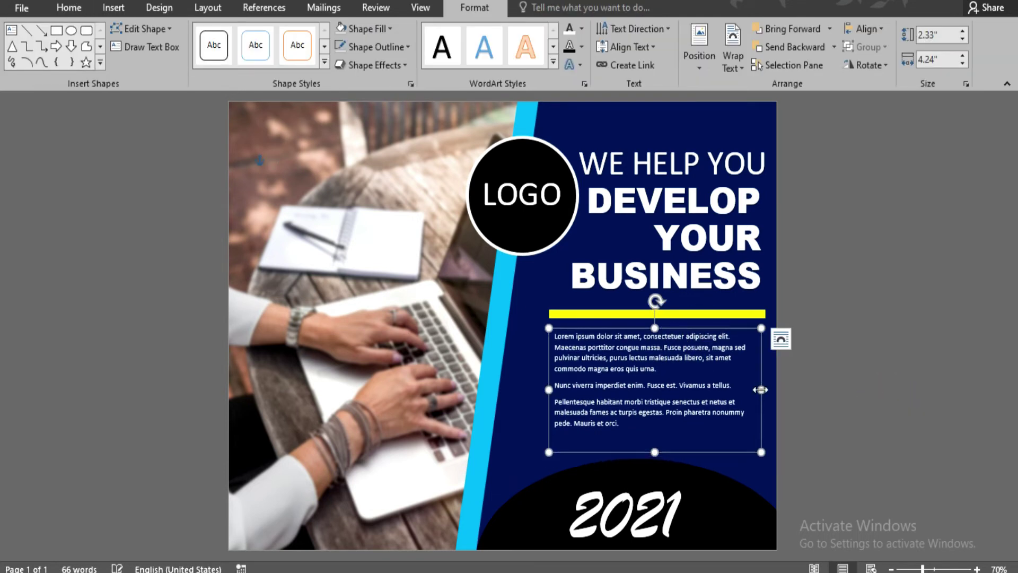
drag(762, 390, 772, 391)
click(861, 465)
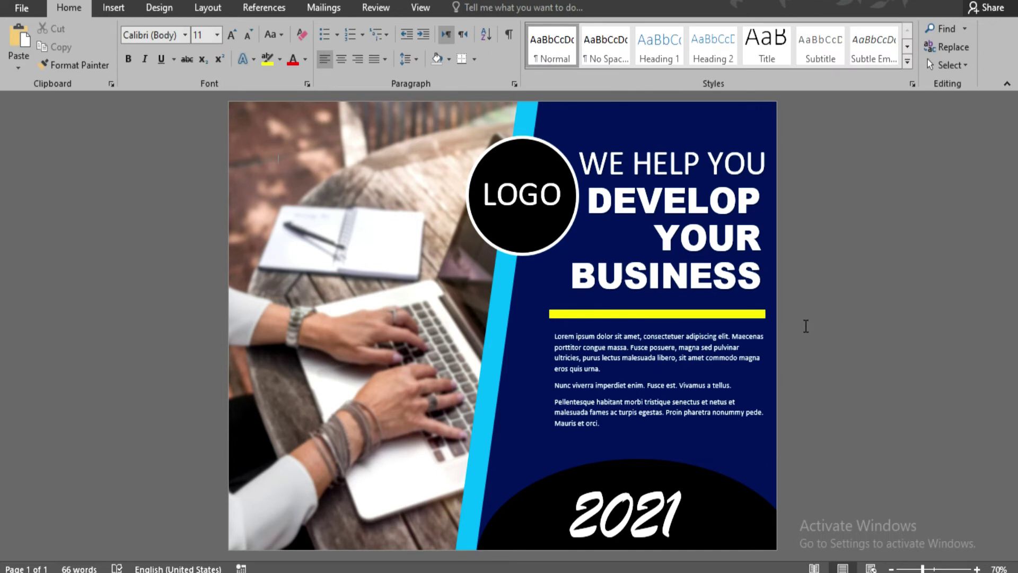
click(401, 324)
click(467, 8)
click(99, 45)
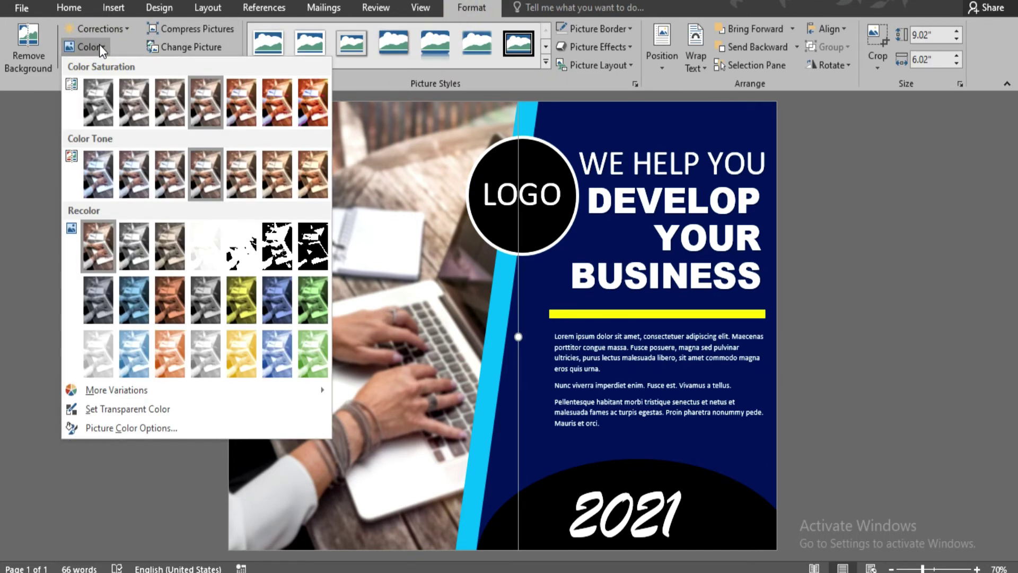
click(100, 46)
click(105, 64)
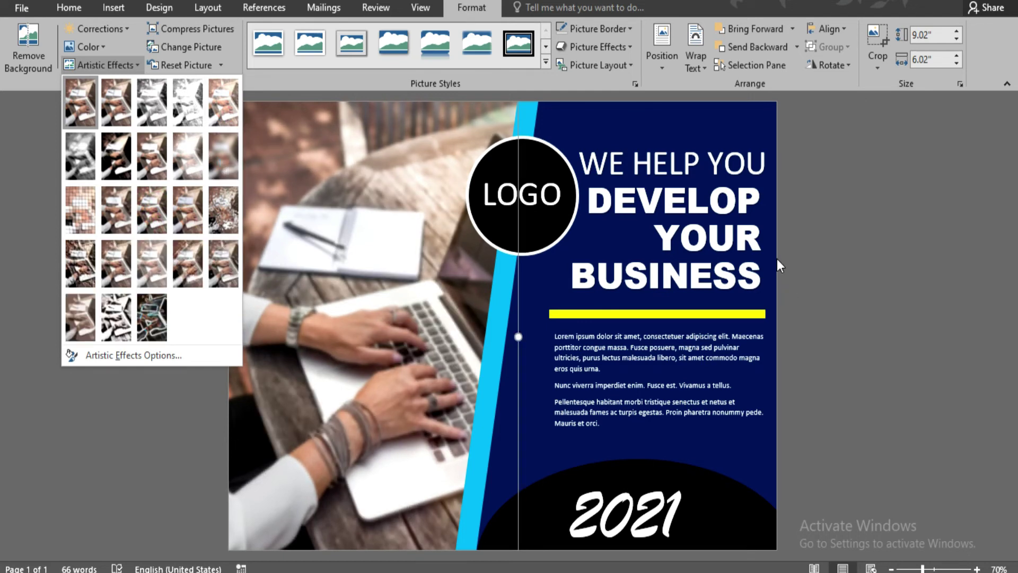
click(841, 262)
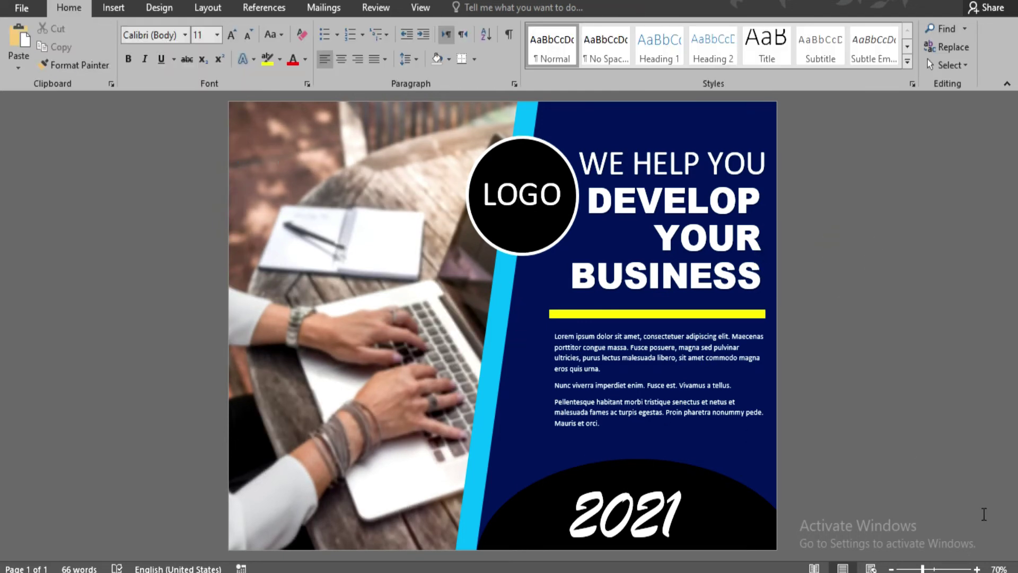
Examine the whole flyer at about 108% zoom, from the logo and headline to the "2021" badge.
scroll(440, 301, up, 4)
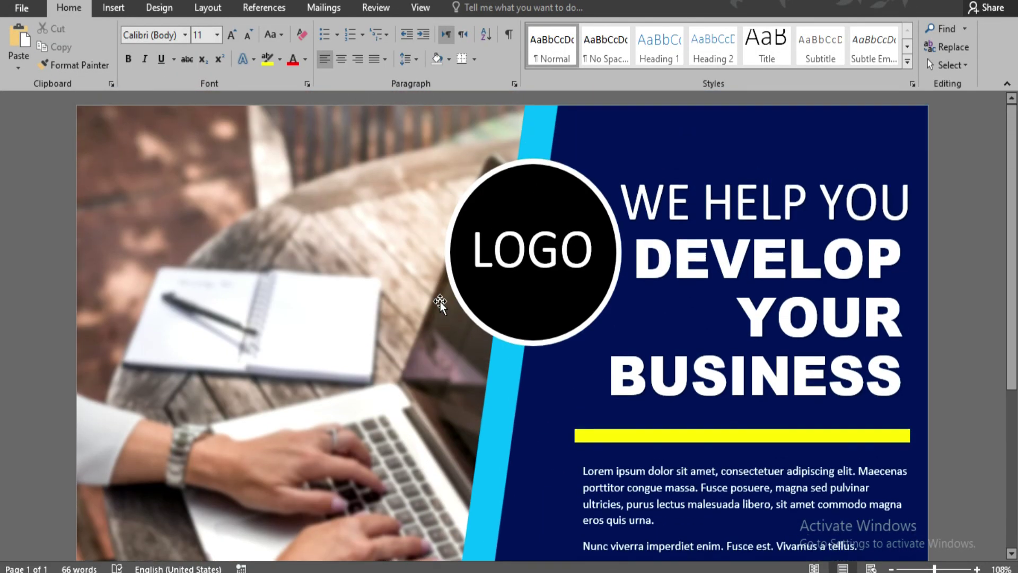
scroll(440, 301, down, 5)
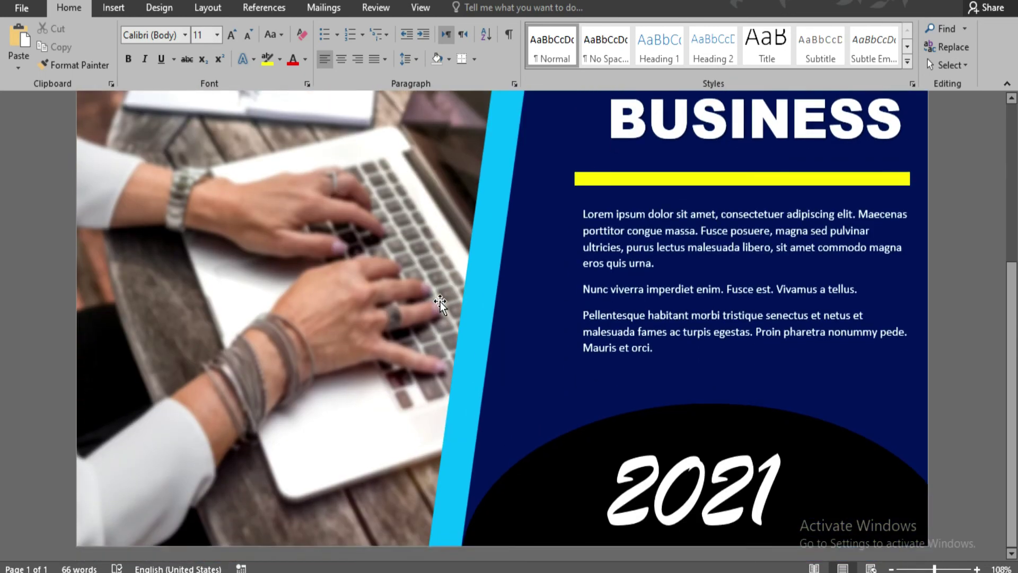
scroll(440, 301, up, 4)
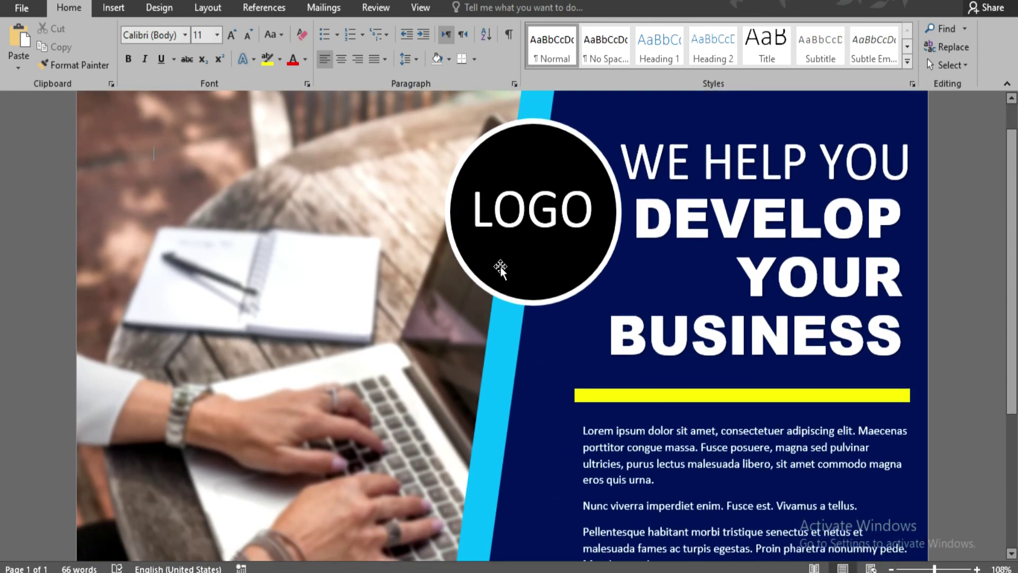
scroll(501, 268, down, 4)
click(893, 563)
click(893, 563)
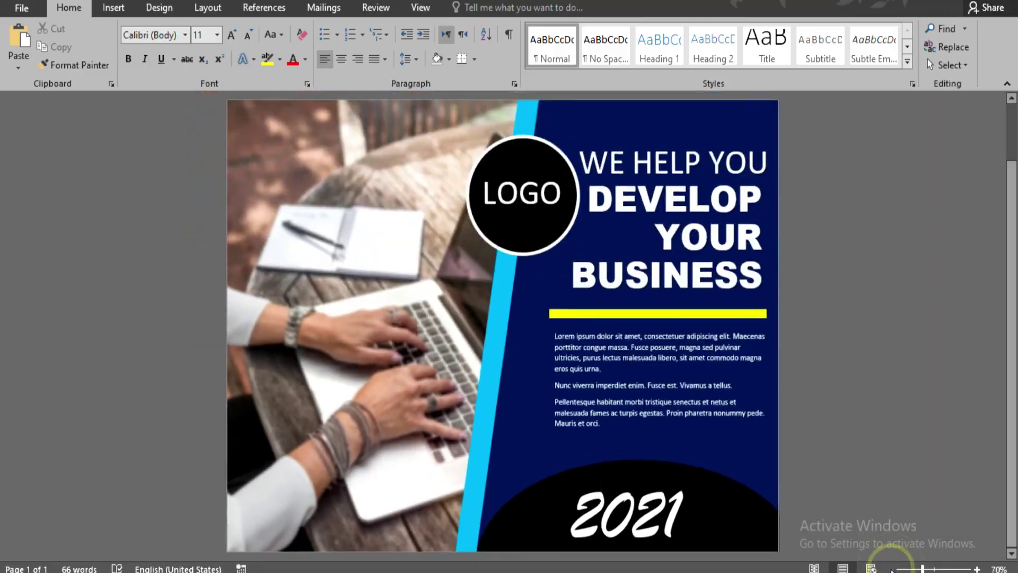